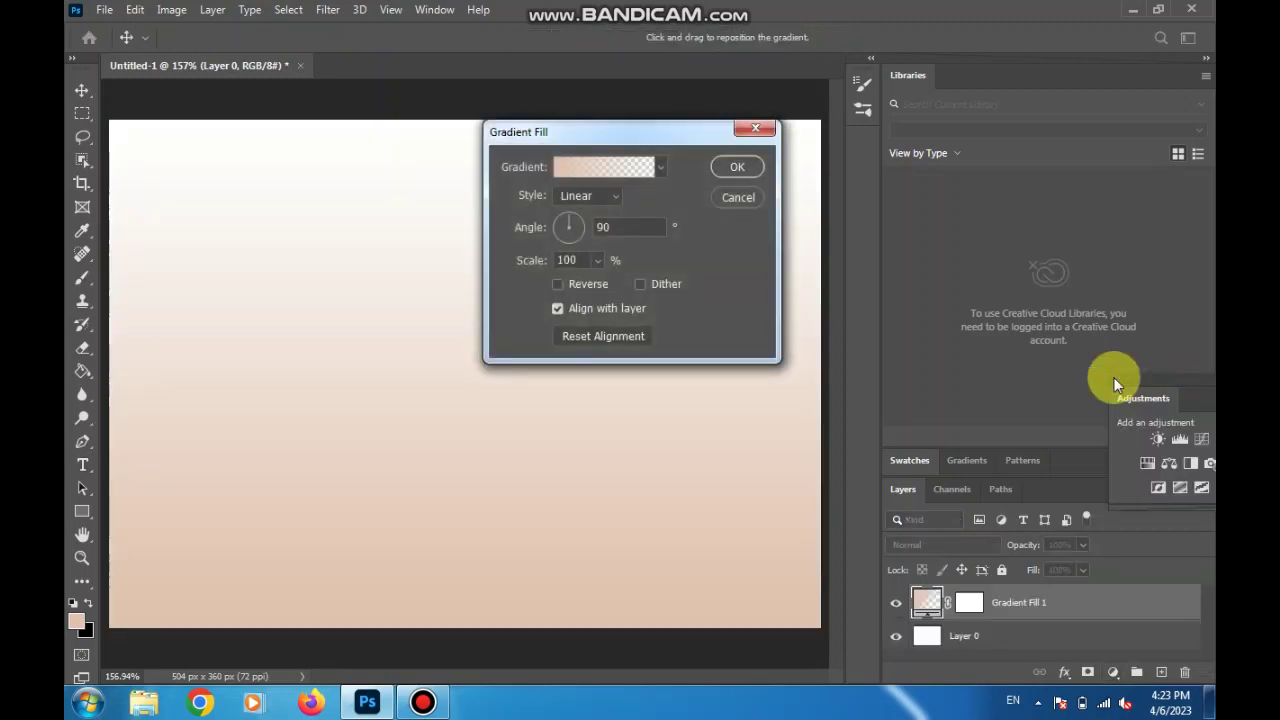
# Step: Select the gradient's left colour stop and shift its colour toward a darker yellow-beige
pyautogui.click(565, 170)
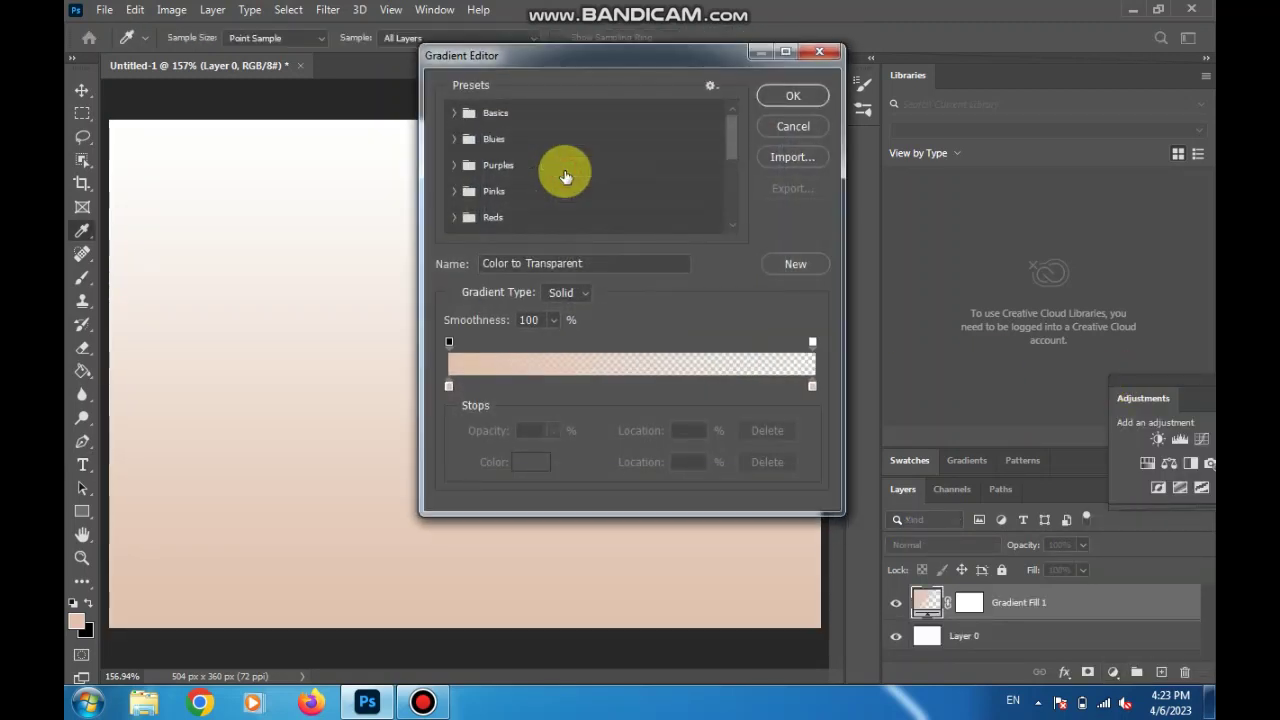
pyautogui.click(448, 387)
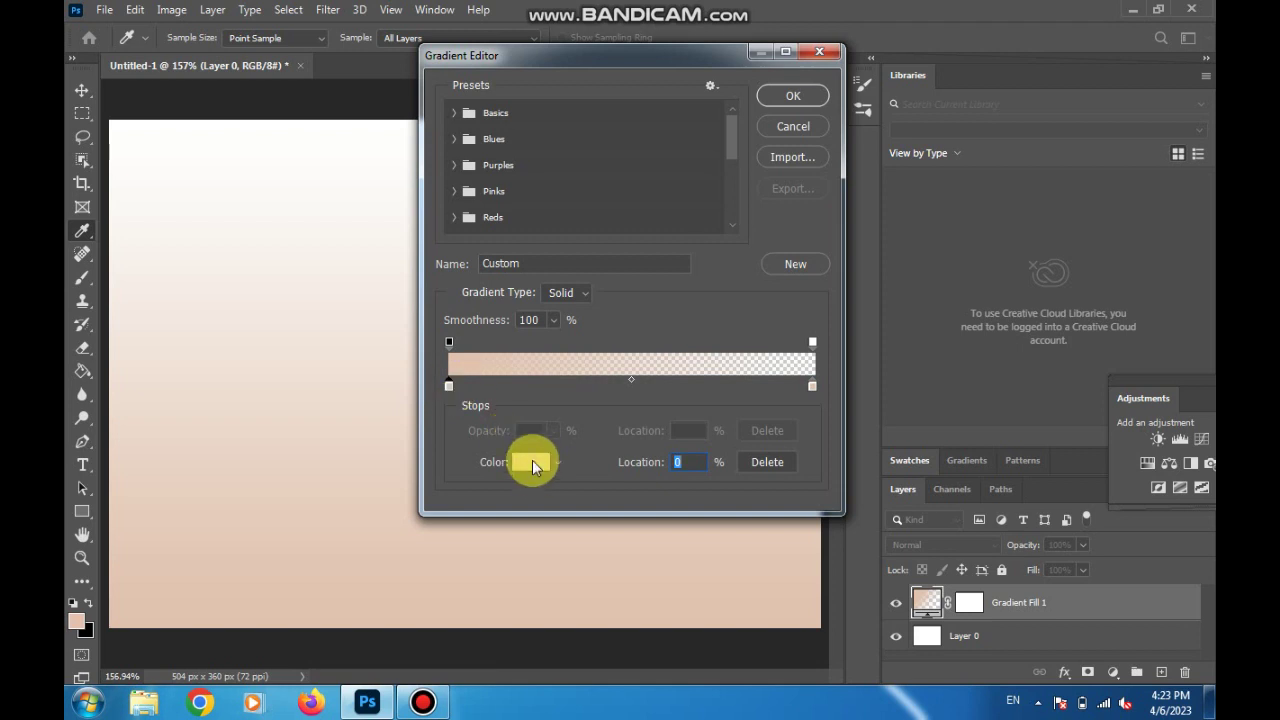
pyautogui.click(533, 463)
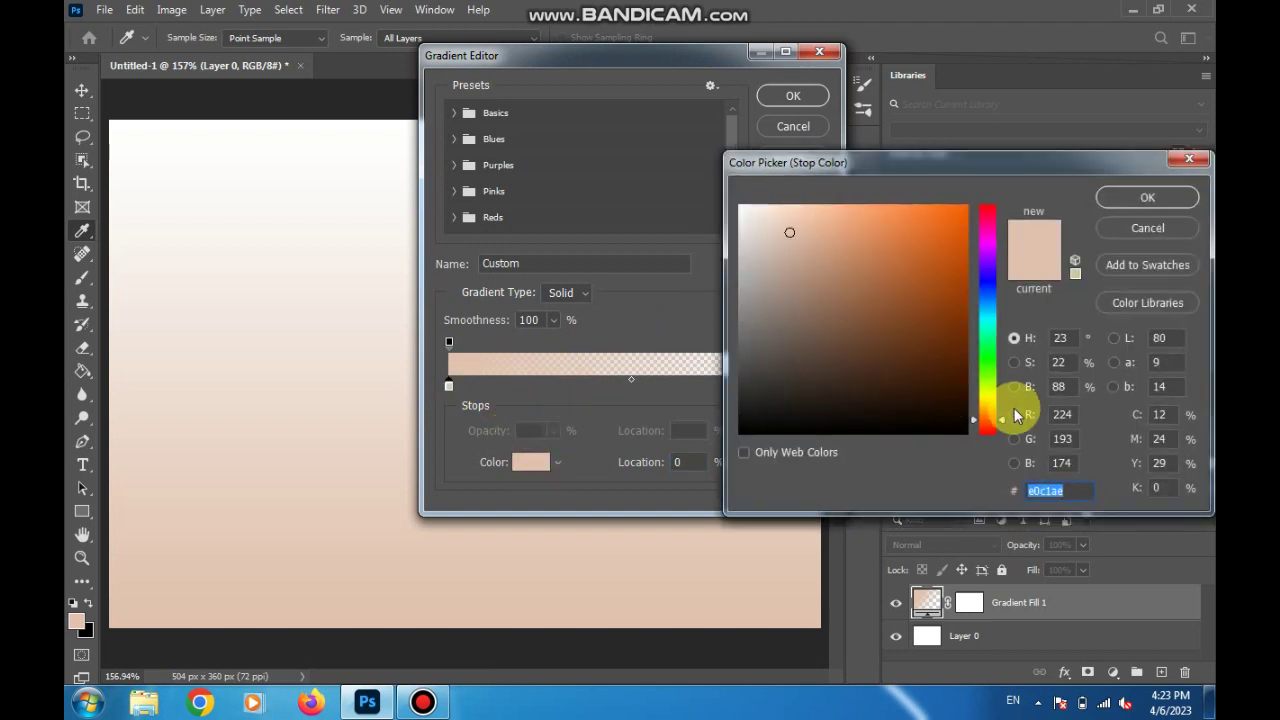
pyautogui.moveTo(1007, 415); pyautogui.dragTo(1000, 405)
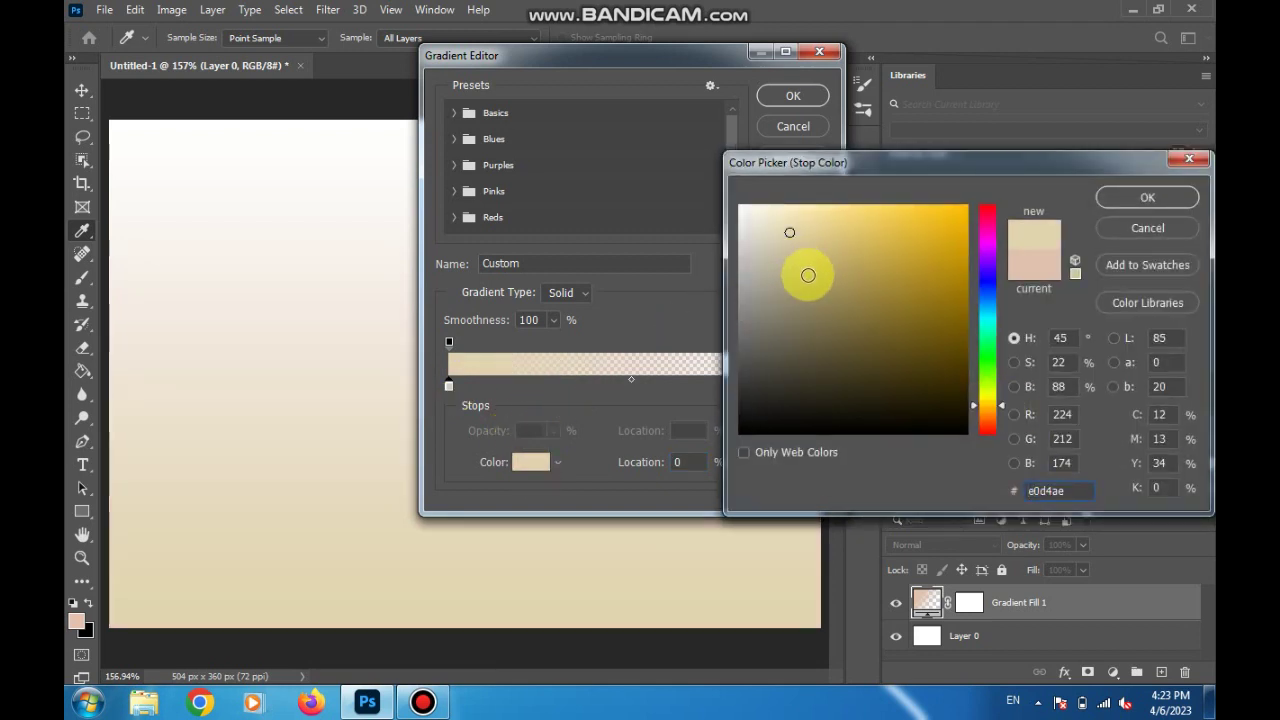
pyautogui.click(807, 274)
pyautogui.moveTo(807, 274); pyautogui.dragTo(827, 283)
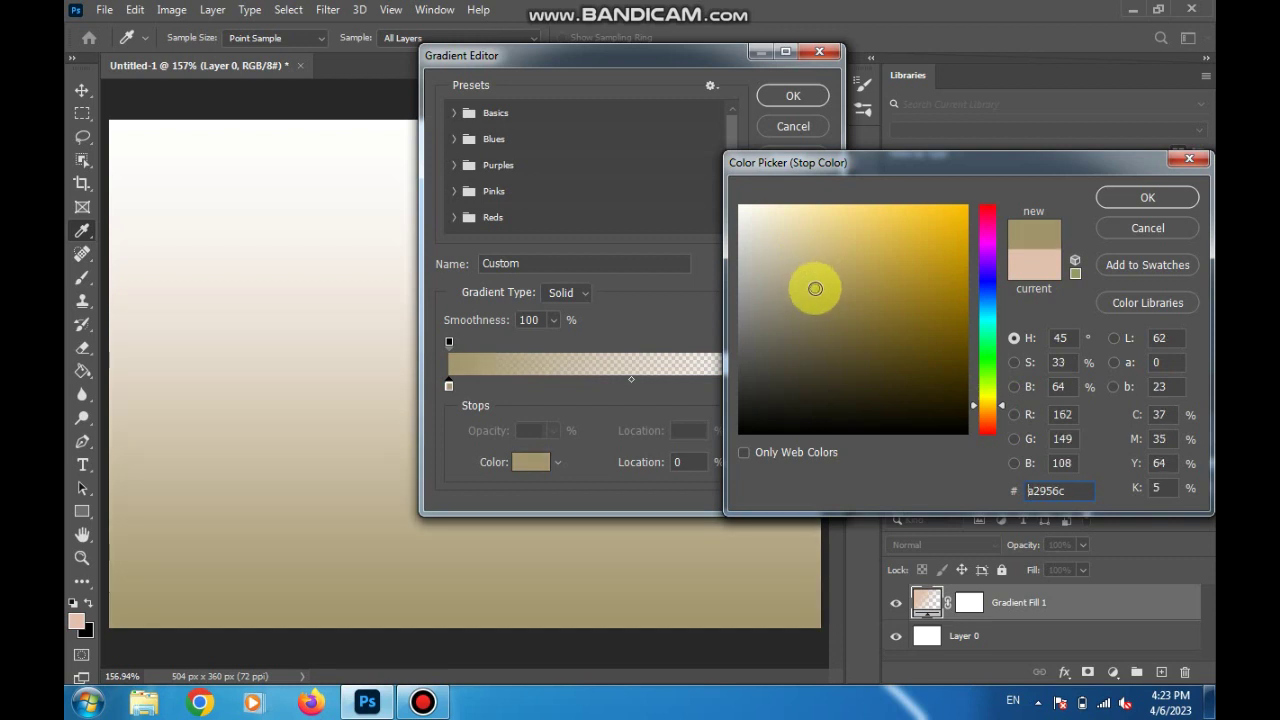
# Step: Set the stop to deep gold 86743f and apply the reversed radial gradient fill
pyautogui.click(1077, 229)
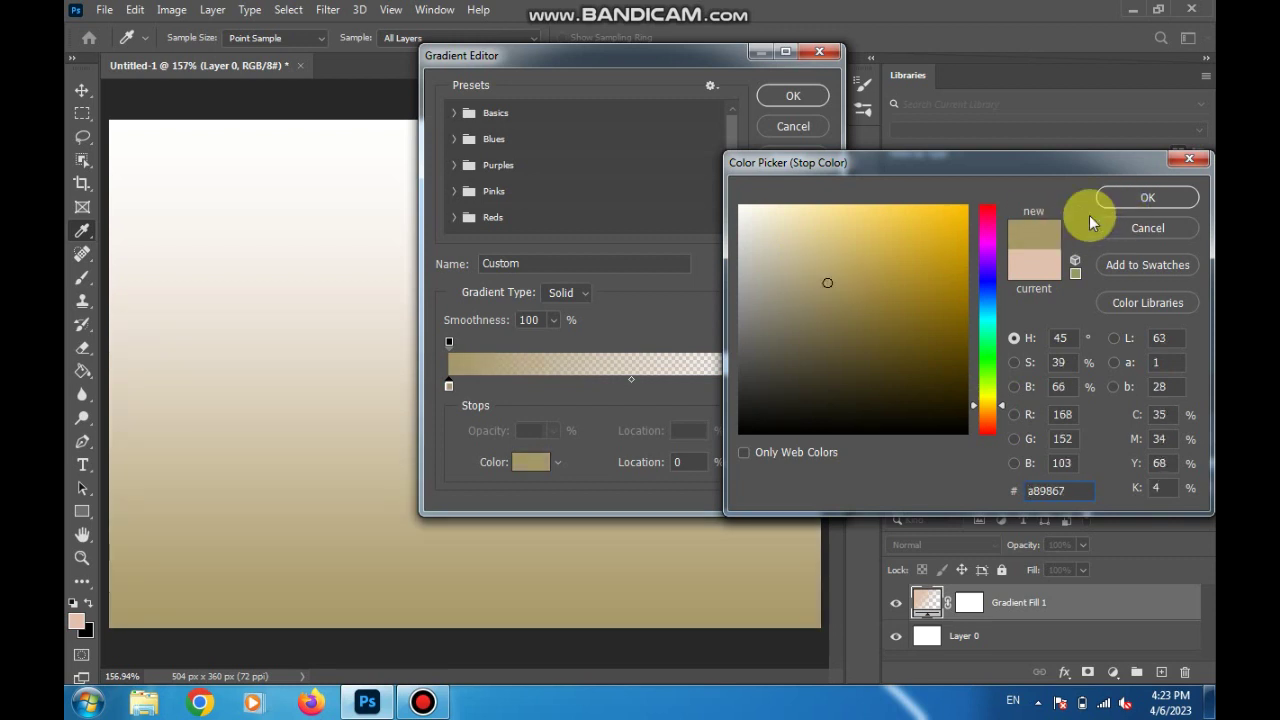
pyautogui.click(859, 313)
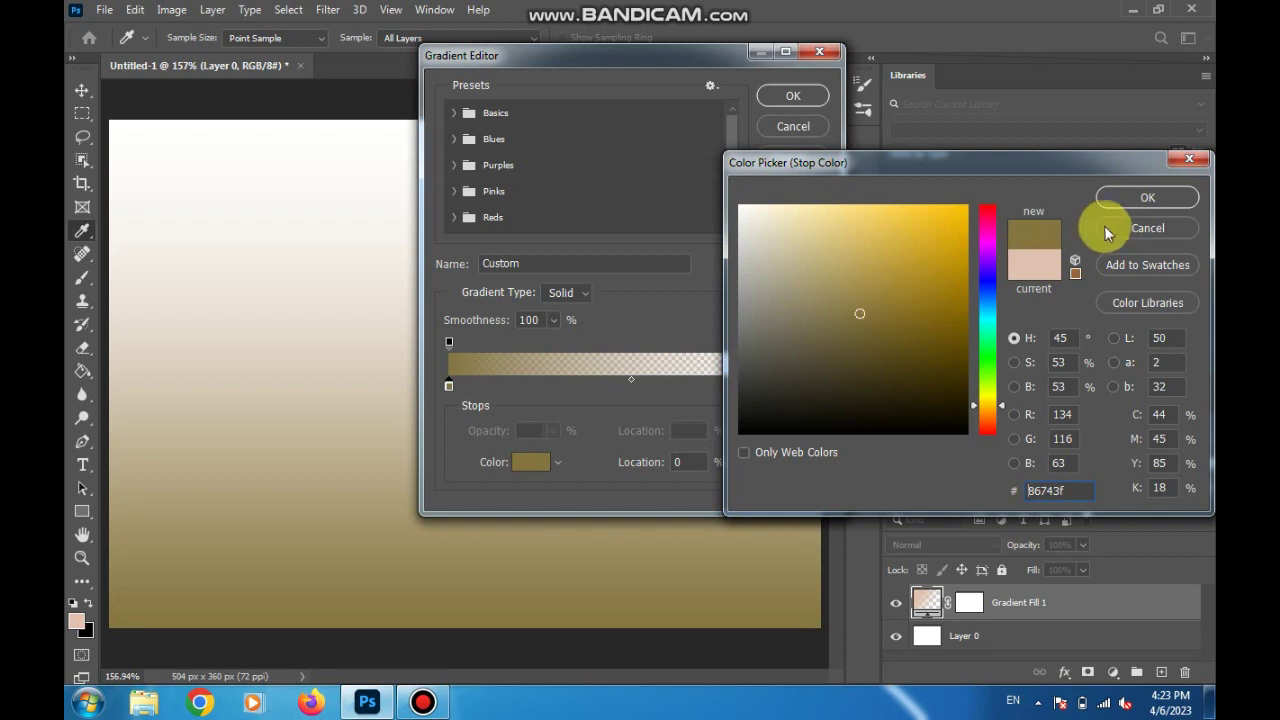
pyautogui.click(1121, 201)
pyautogui.click(793, 95)
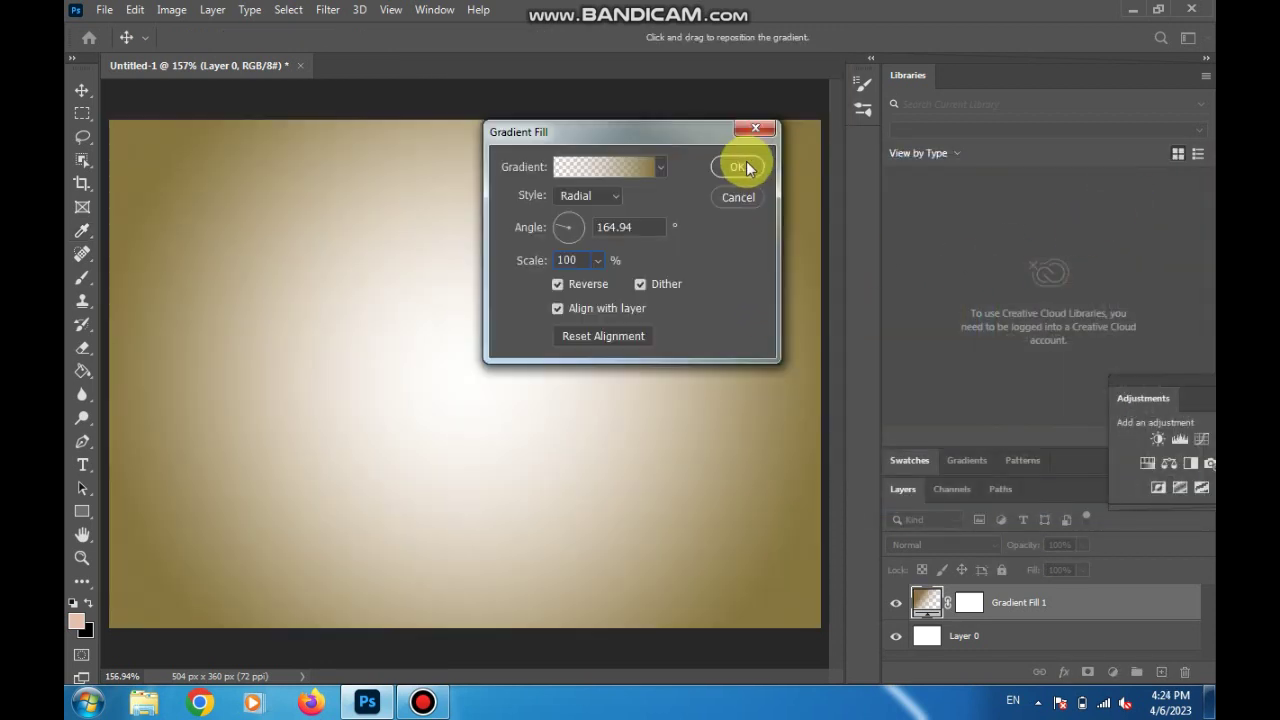
pyautogui.click(740, 163)
pyautogui.press('t')
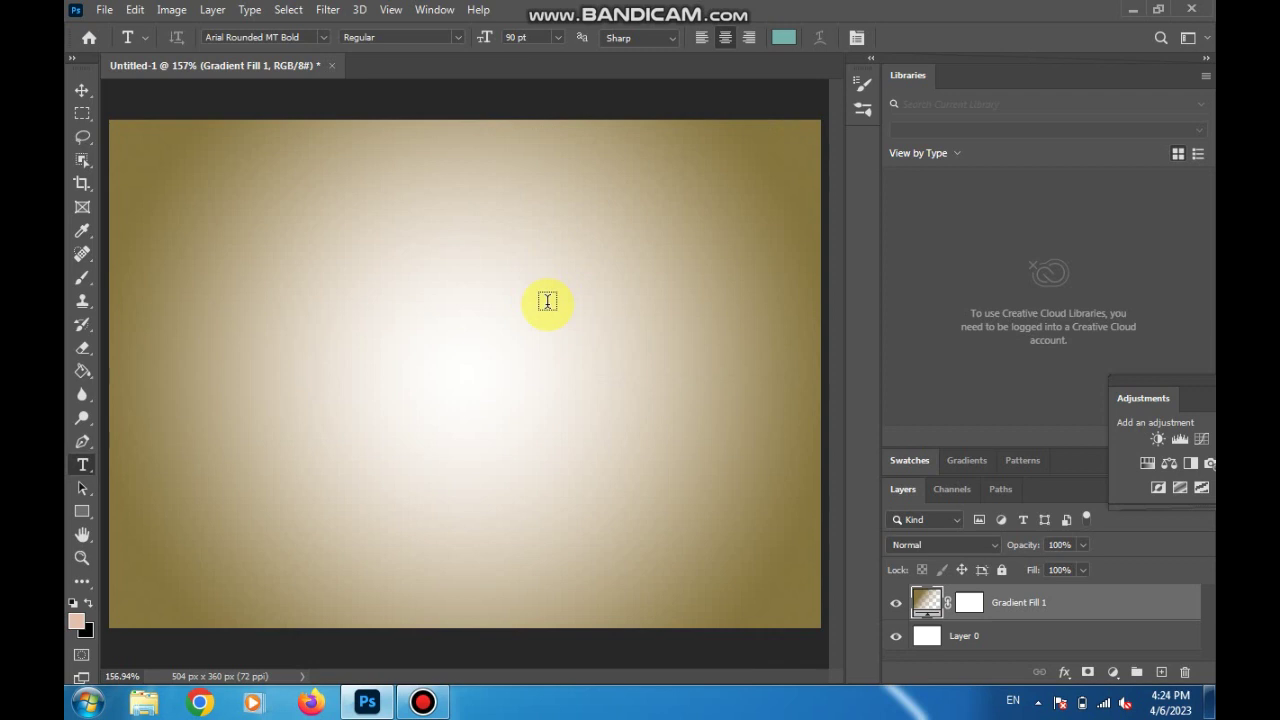
# Step: Type a teal letter 'A' in 90 pt Arial Rounded MT Bold on the canvas
pyautogui.click(367, 383)
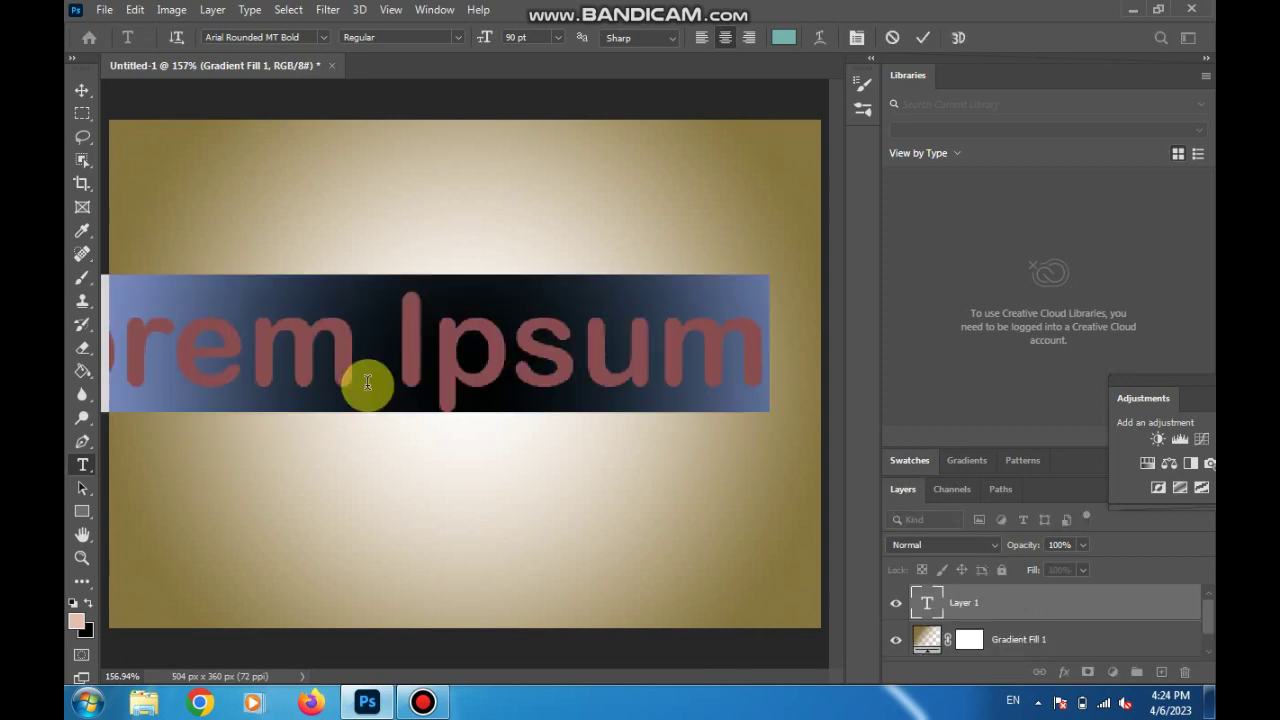
pyautogui.write('A')
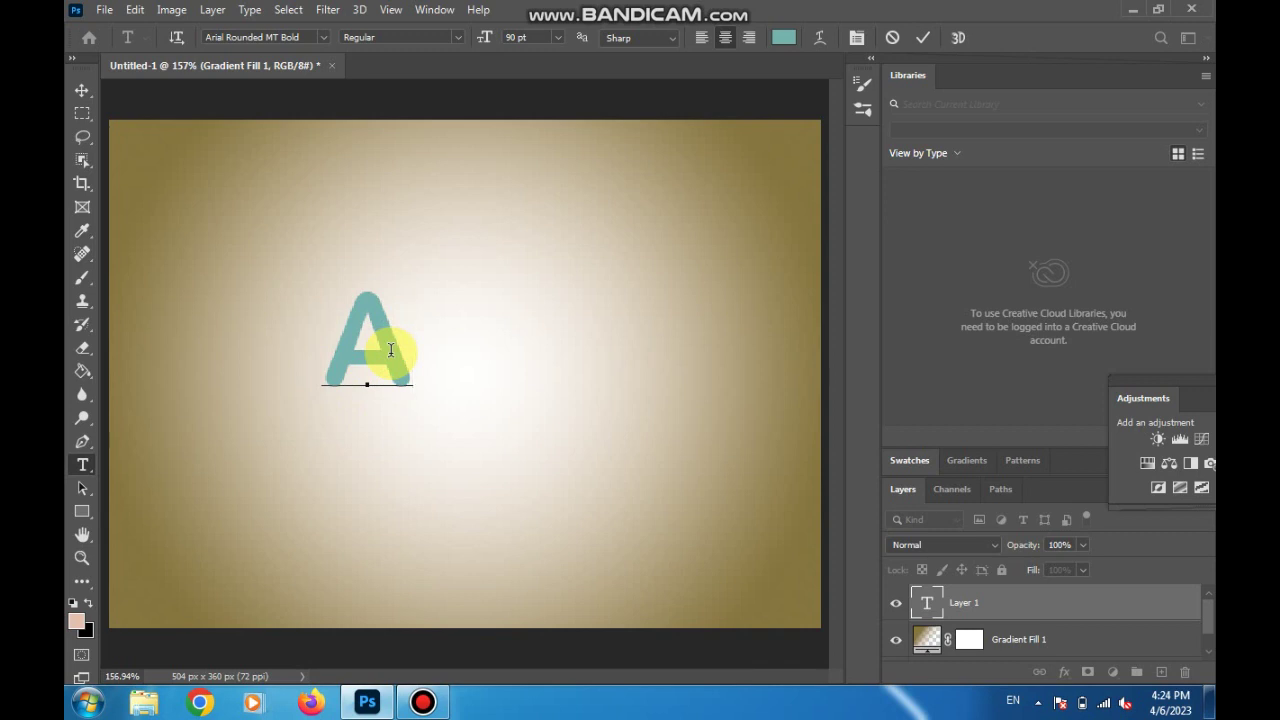
pyautogui.click(83, 92)
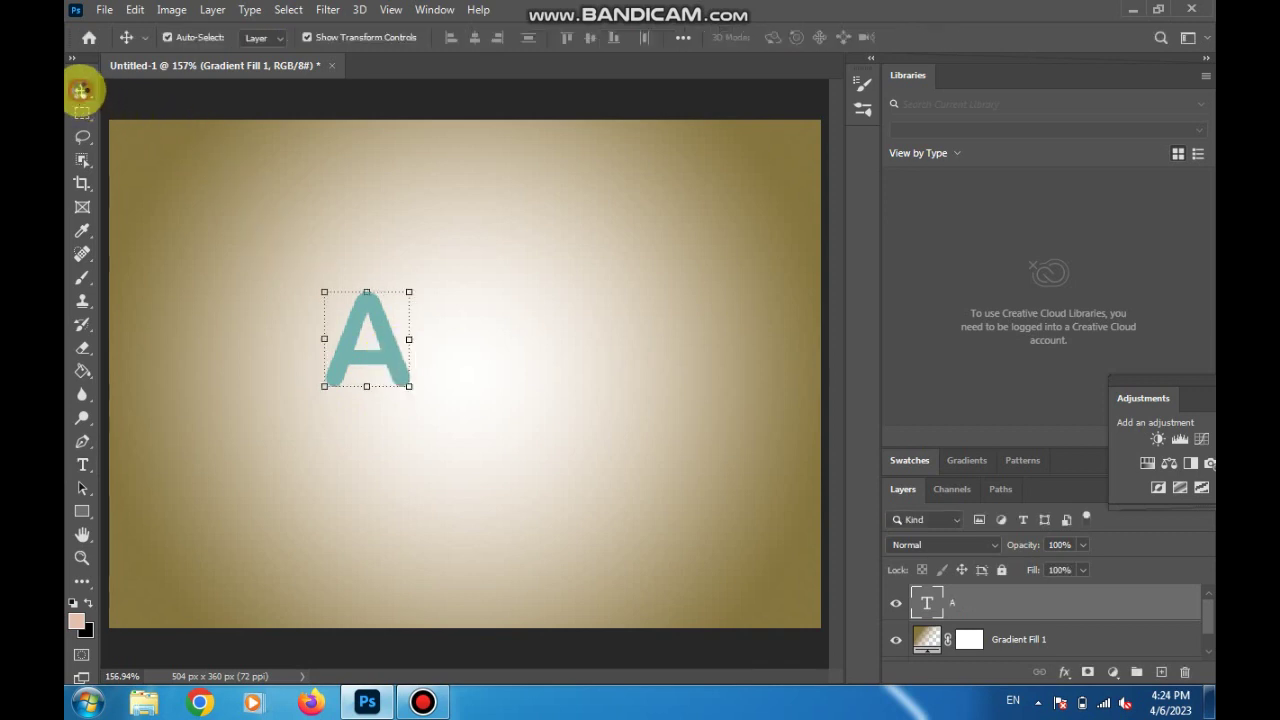
# Step: Scale the letter A up to about 246% and commit the resize
pyautogui.click(321, 289)
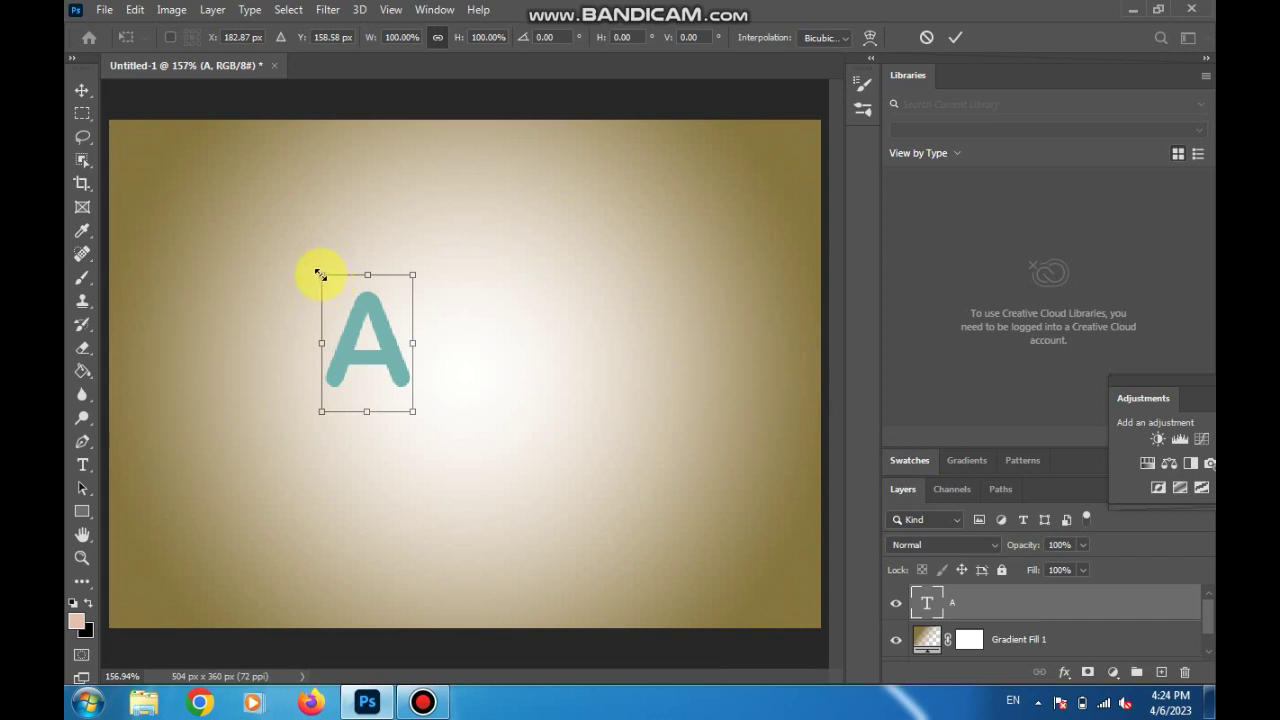
pyautogui.moveTo(320, 274); pyautogui.dragTo(139, 103)
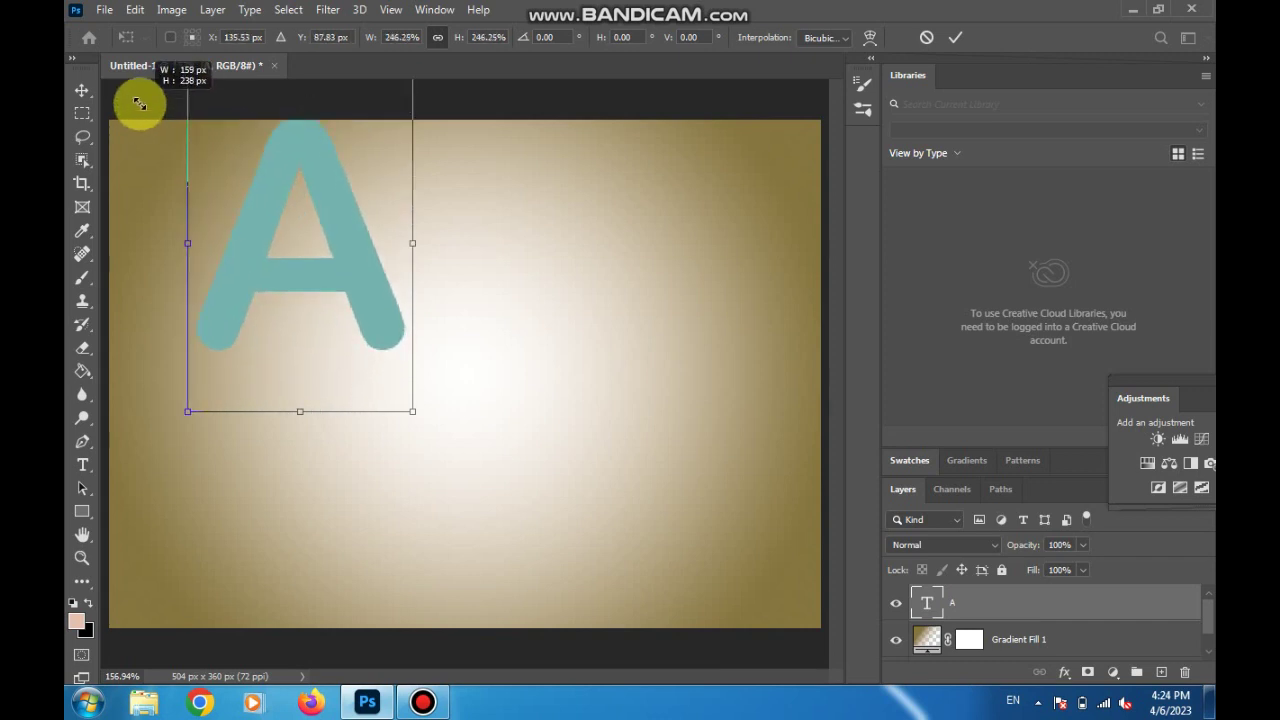
pyautogui.click(88, 91)
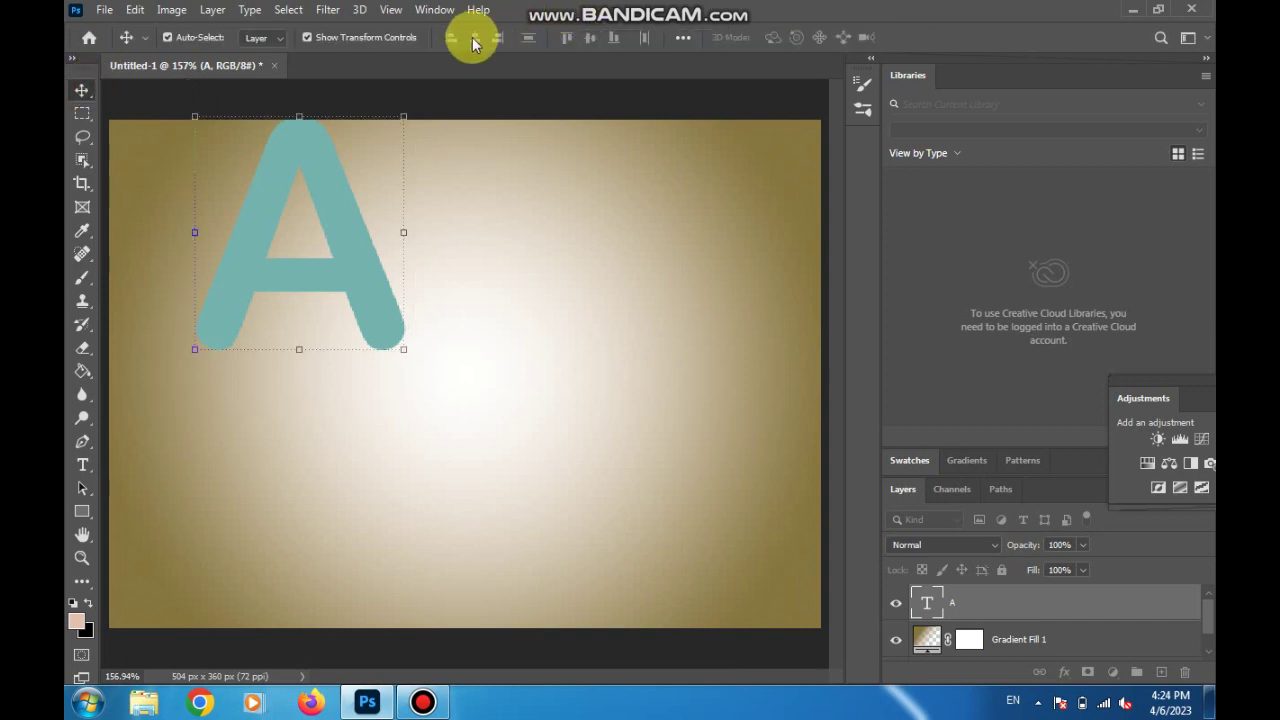
# Step: Centre the A horizontally and vertically against the canvas, then bring up the magician photo
pyautogui.click(683, 37)
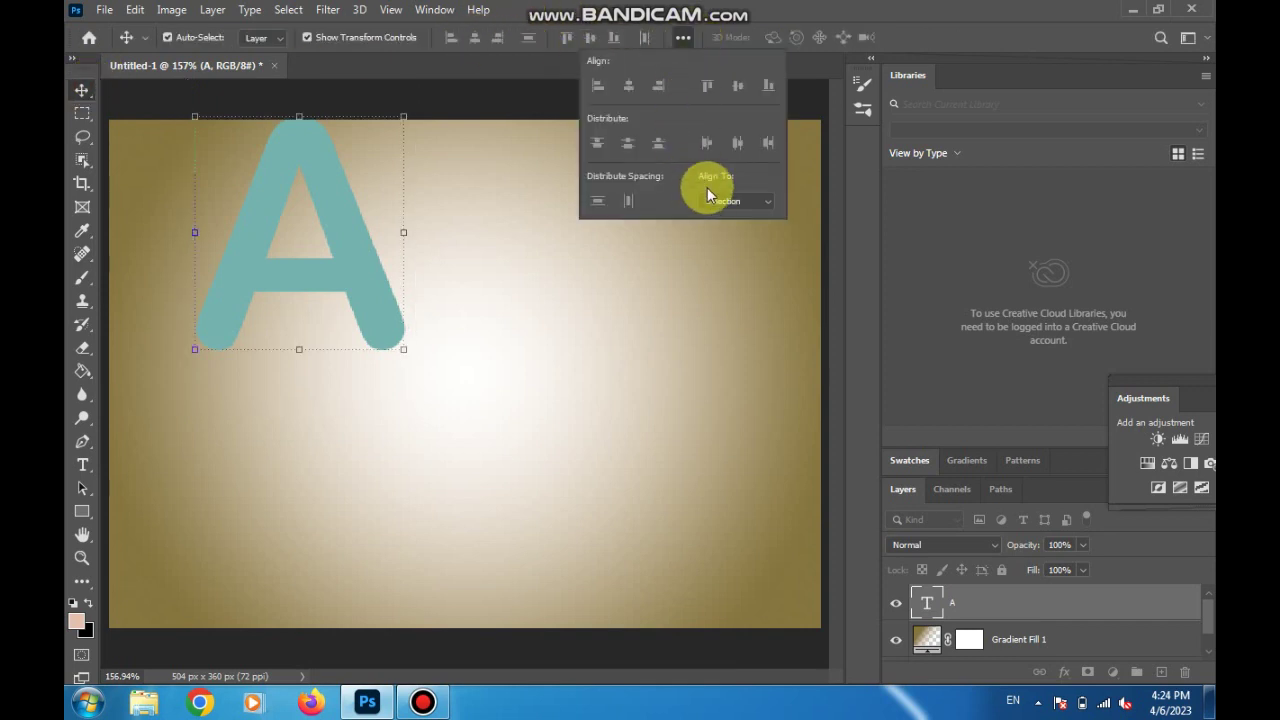
pyautogui.click(739, 199)
pyautogui.click(737, 230)
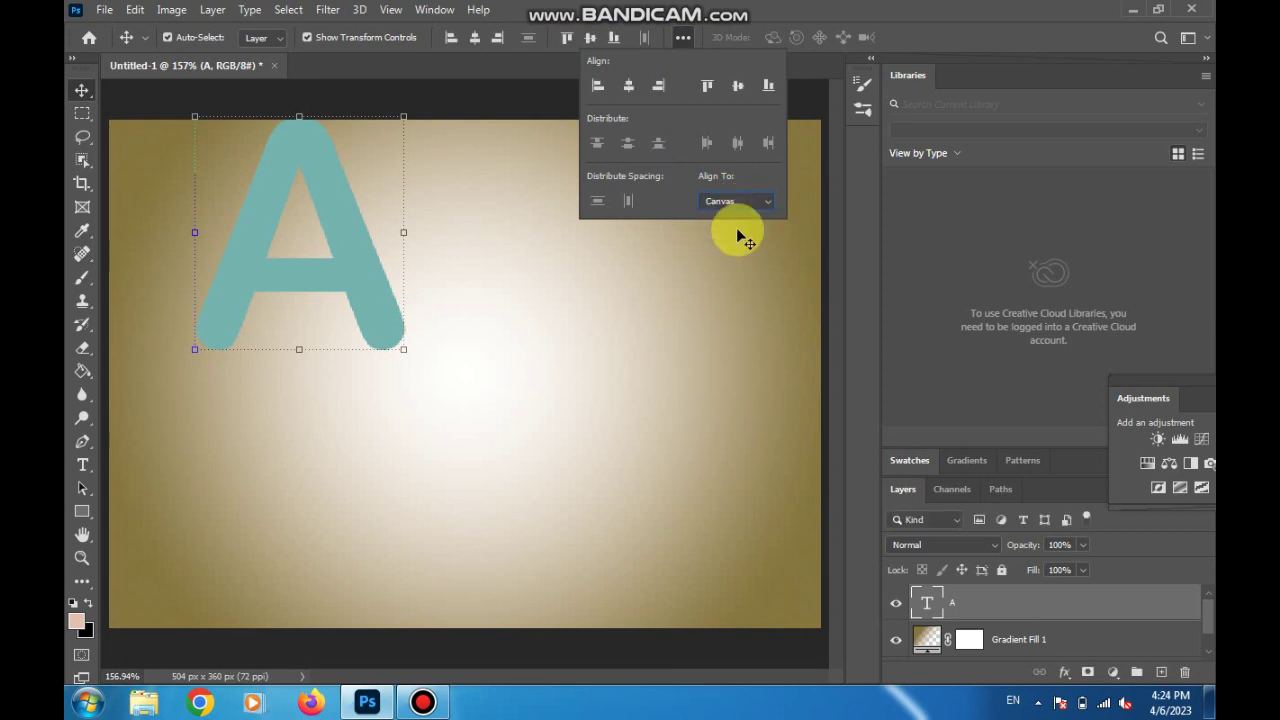
pyautogui.click(476, 38)
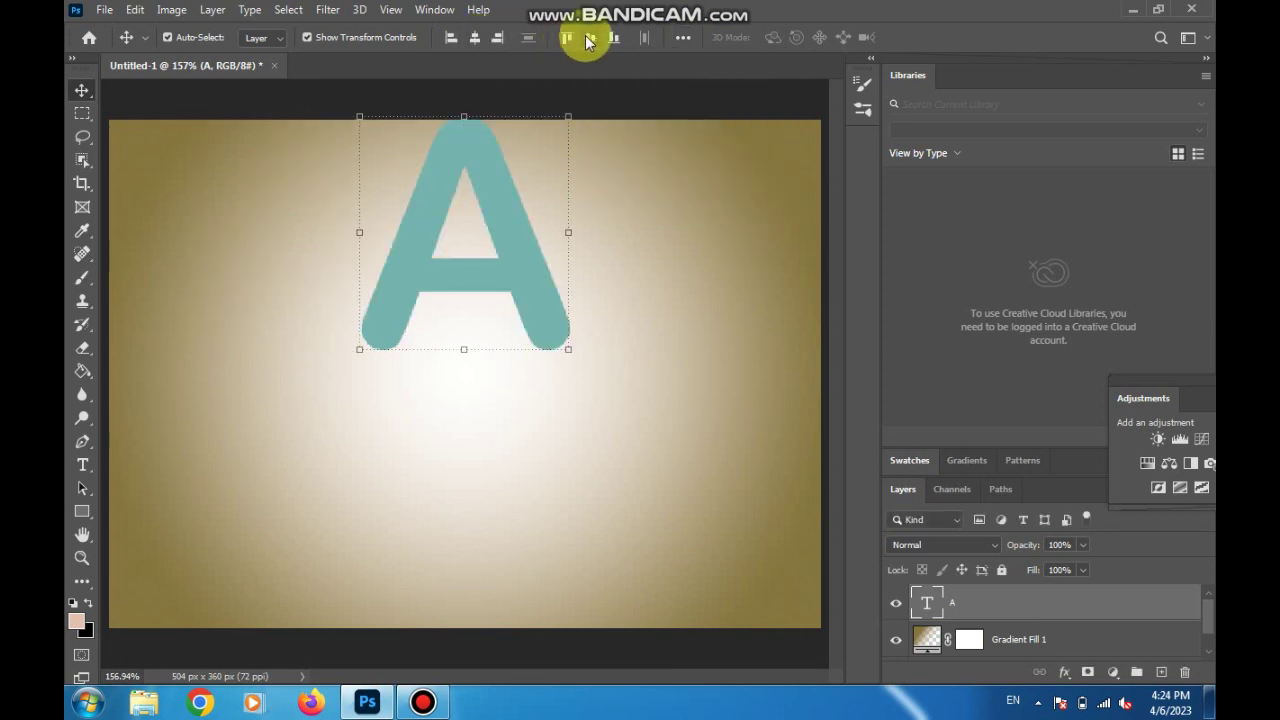
pyautogui.click(590, 37)
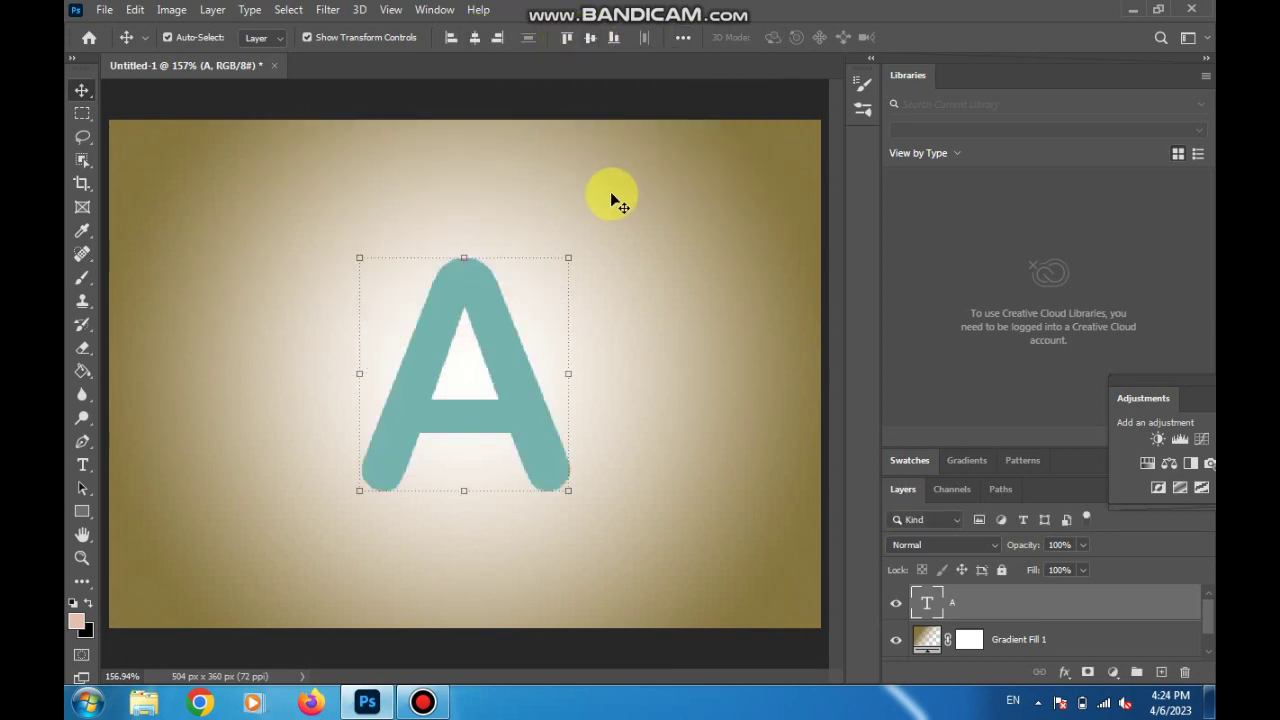
pyautogui.press('Up')
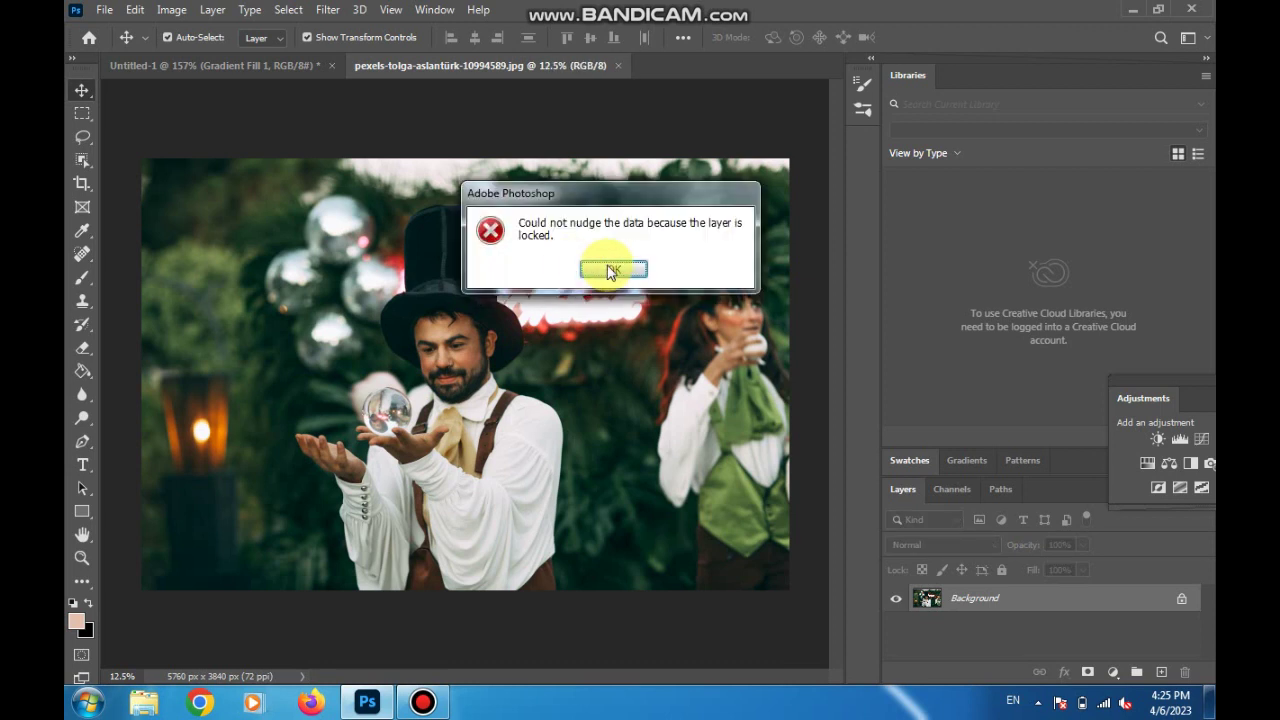
# Step: Unlock the photo's background layer and remove its background with a Properties quick action
pyautogui.click(610, 270)
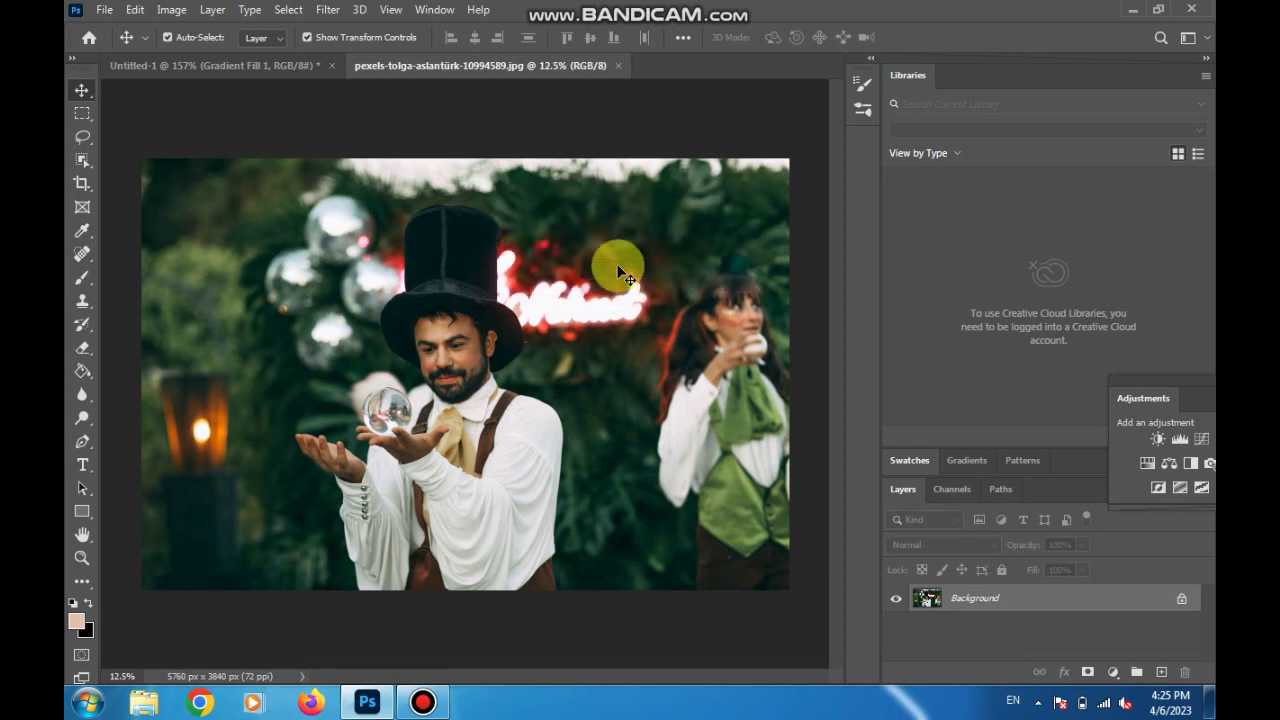
pyautogui.click(1181, 598)
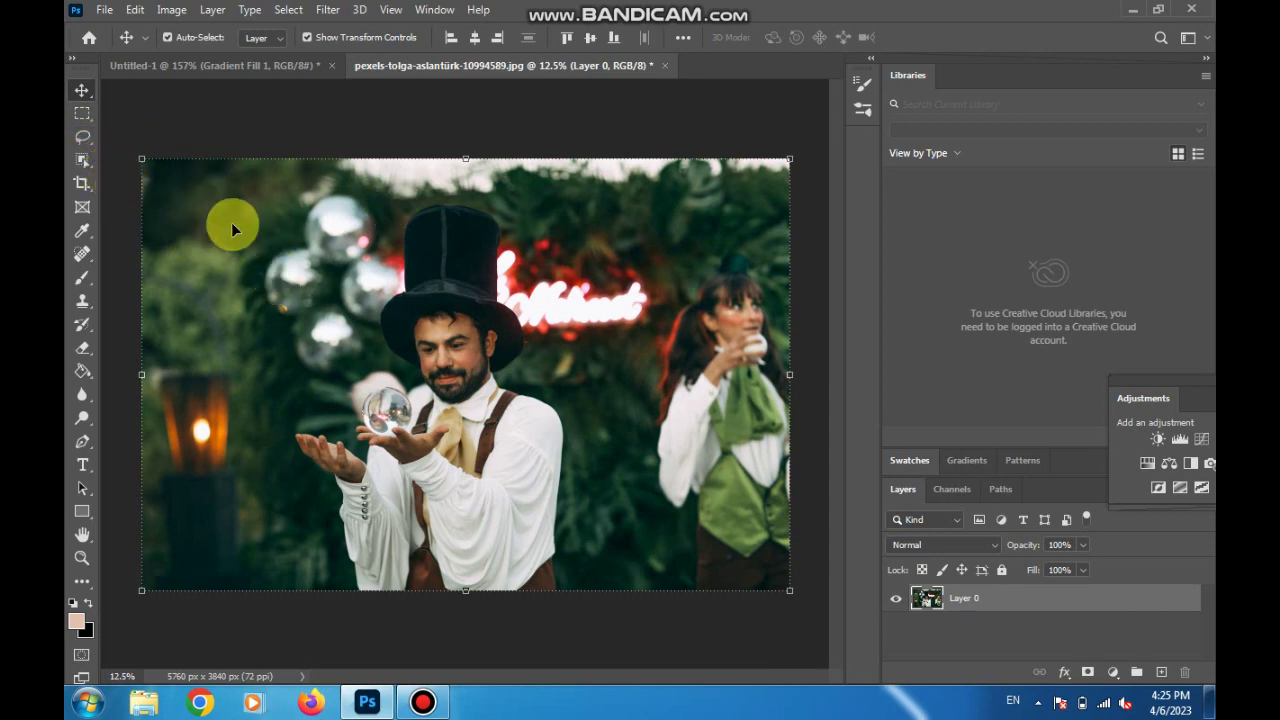
pyautogui.click(443, 12)
pyautogui.click(530, 585)
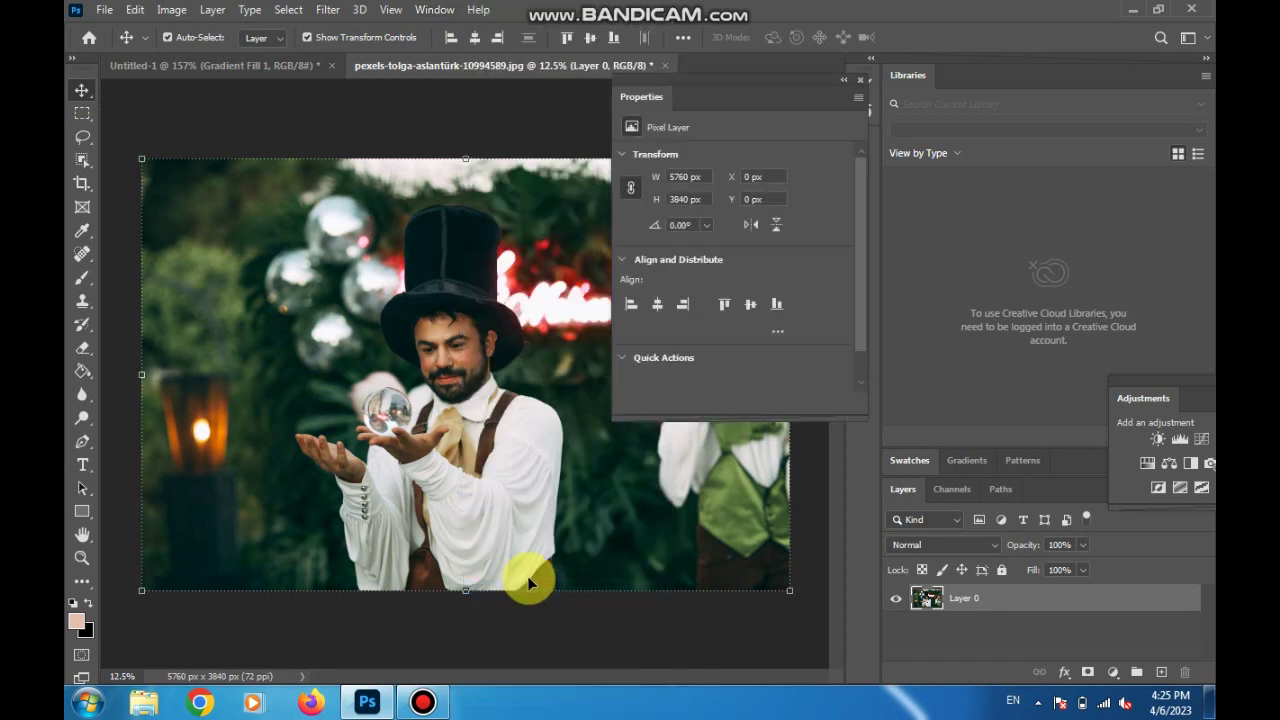
pyautogui.click(642, 358)
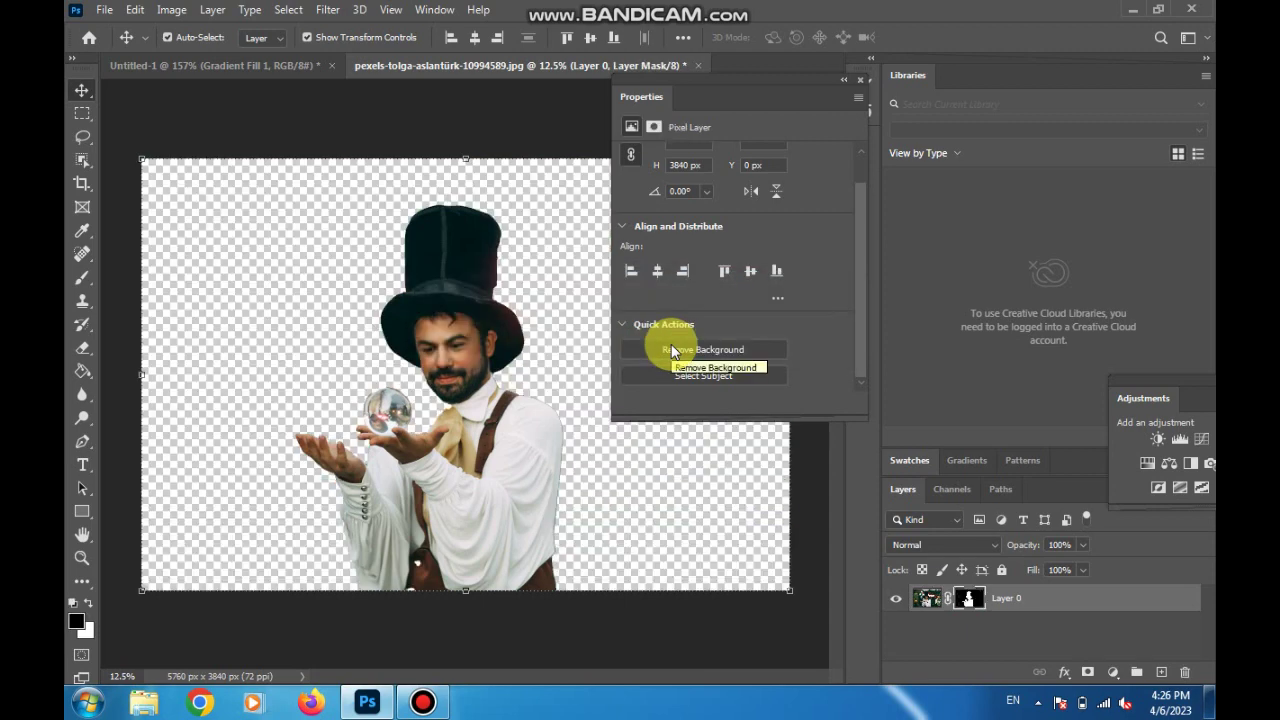
pyautogui.click(866, 76)
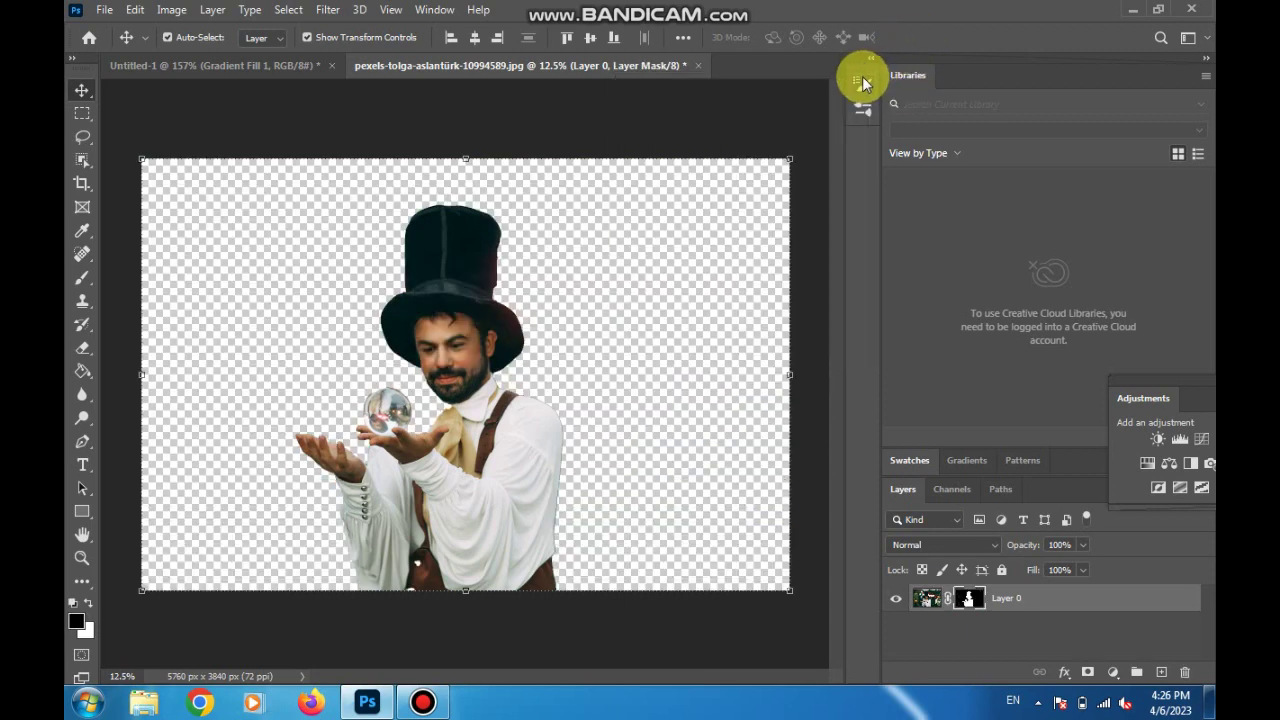
# Step: Convert Layer 0 to a Smart Object and drag it onto the Untitled-1 tab
pyautogui.rightClick(1047, 605)
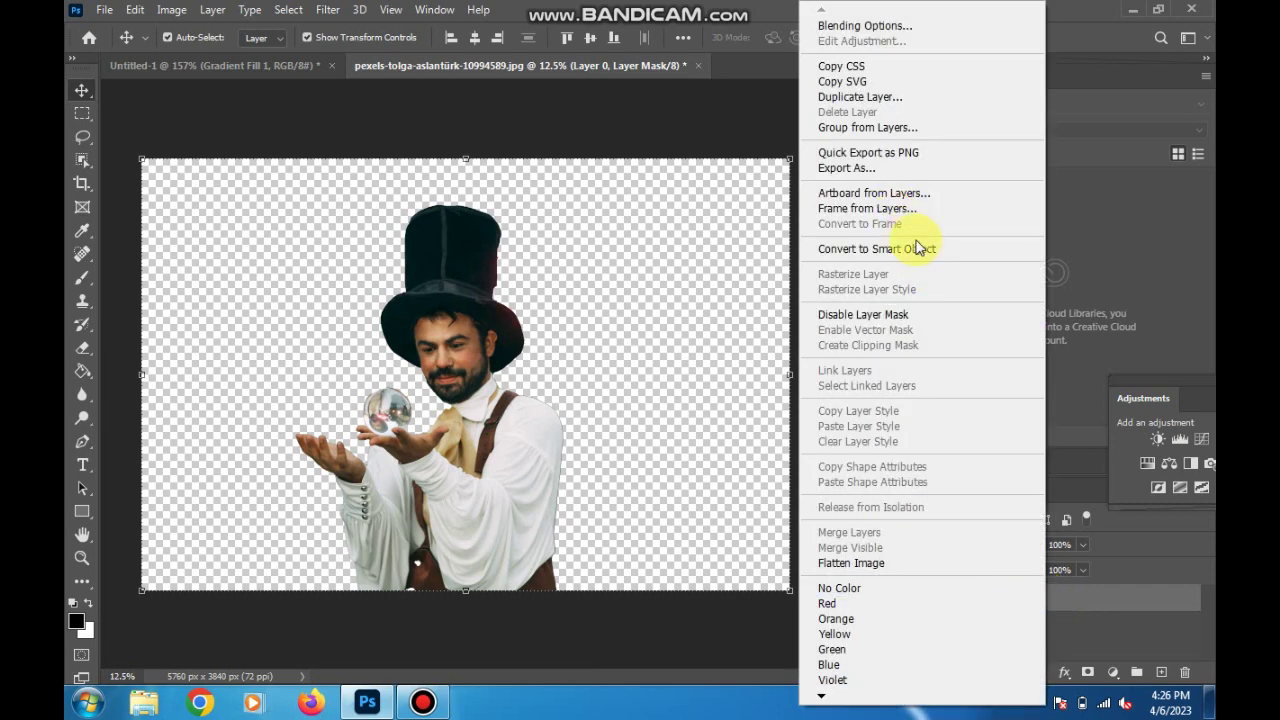
pyautogui.click(912, 247)
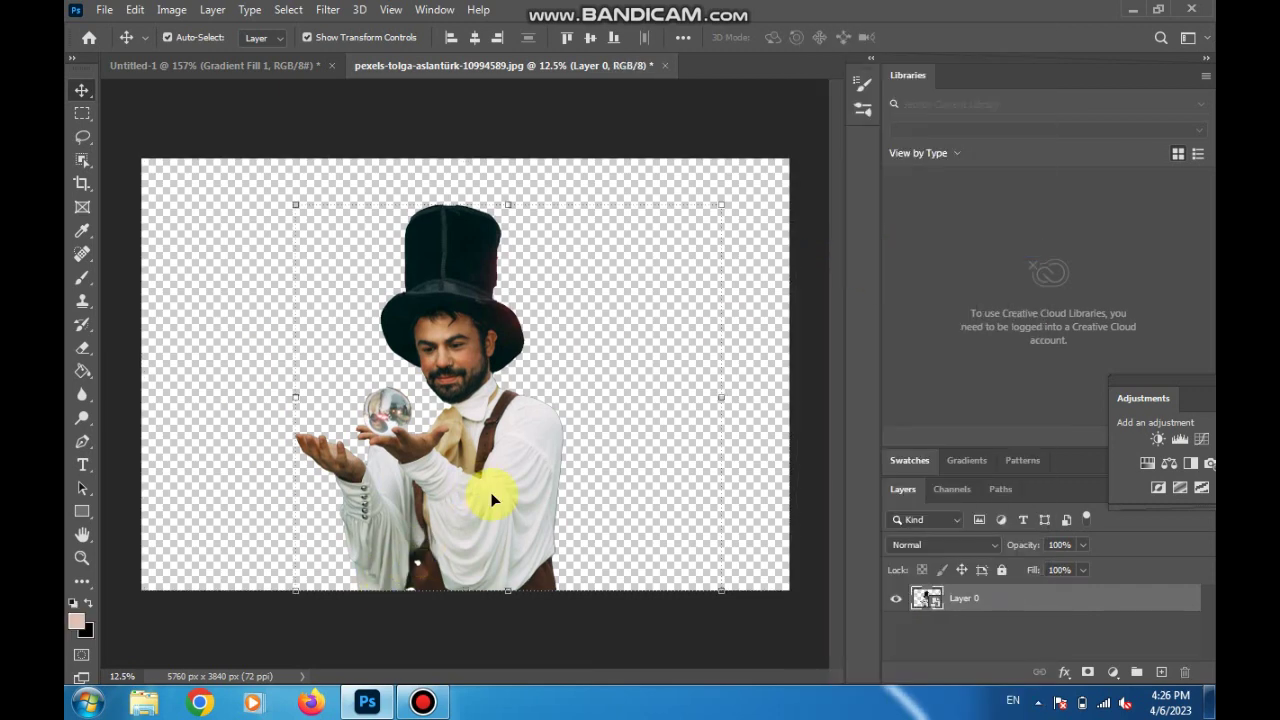
pyautogui.moveTo(491, 500); pyautogui.dragTo(355, 272)
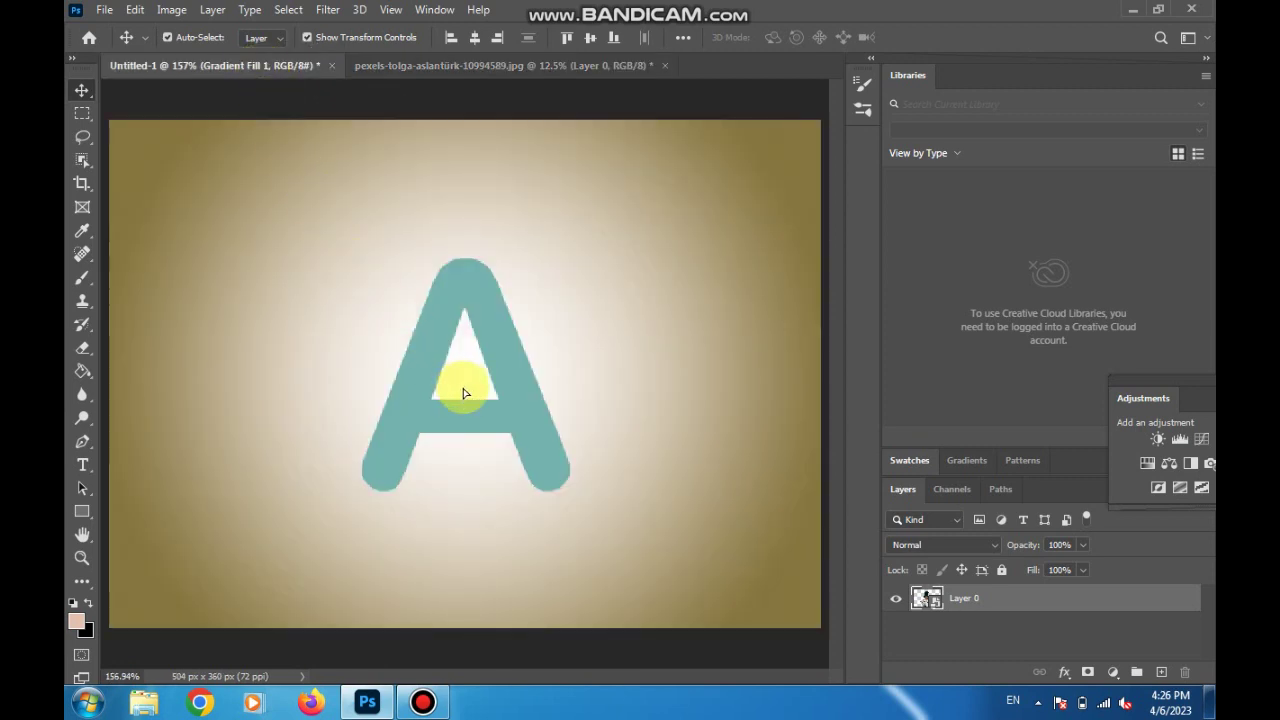
# Step: Drop the magician into Untitled-1 as Layer 1 and fit the view on screen
pyautogui.moveTo(355, 272); pyautogui.dragTo(462, 385)
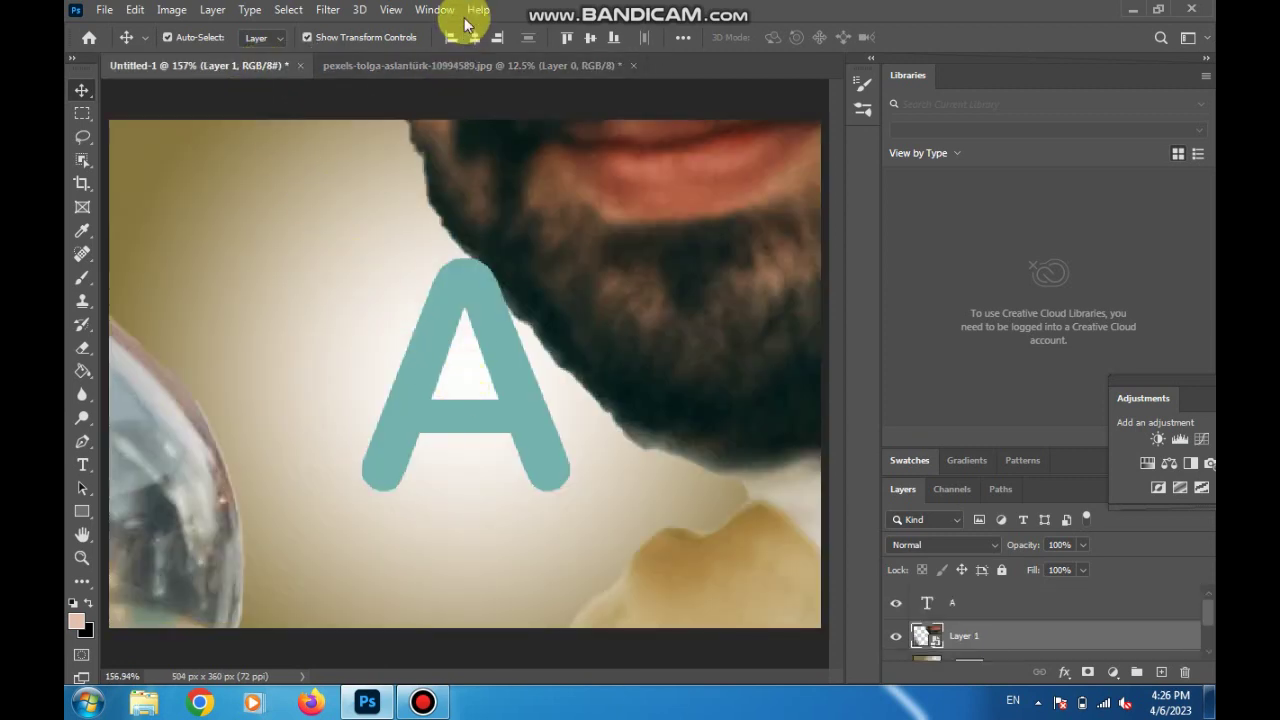
pyautogui.click(392, 10)
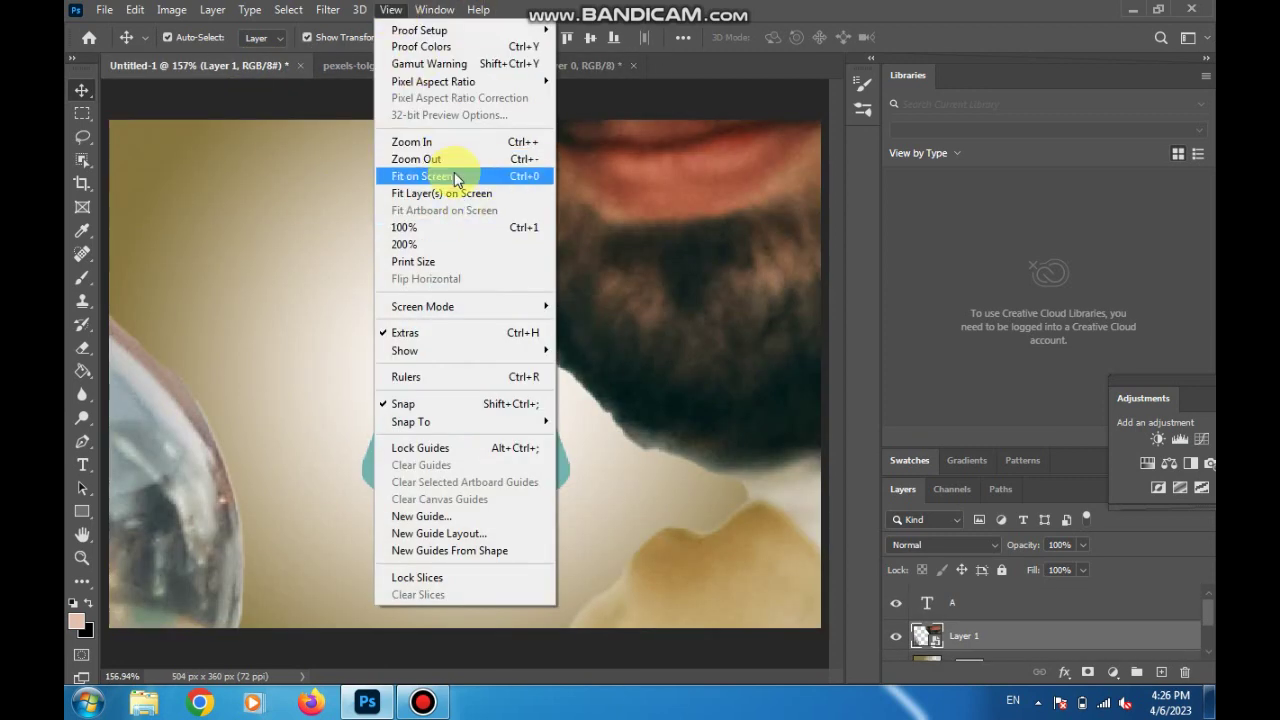
pyautogui.click(455, 177)
# Step: Scale Layer 1 down to 9.45%, position it over the teal A and commit
pyautogui.moveTo(304, 144)
pyautogui.mouseDown()
pyautogui.moveTo(436, 244)
pyautogui.moveTo(790, 595)
pyautogui.mouseUp()
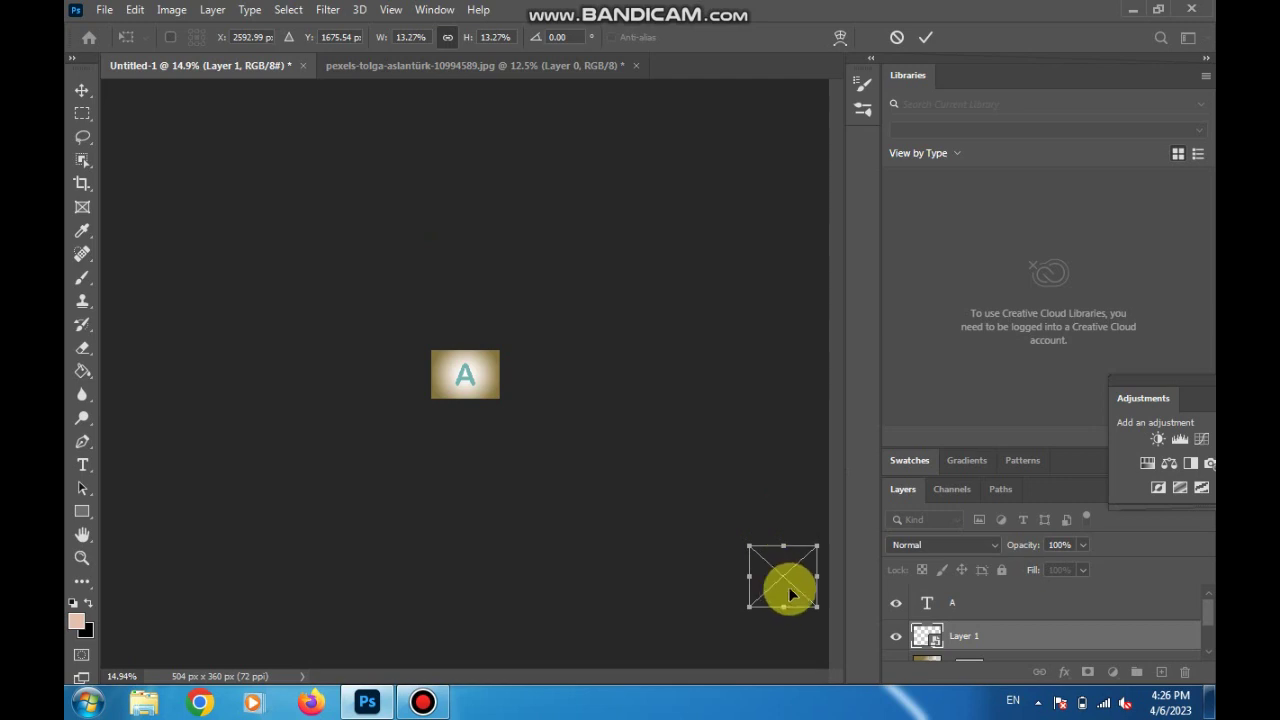
pyautogui.moveTo(790, 578); pyautogui.dragTo(475, 383)
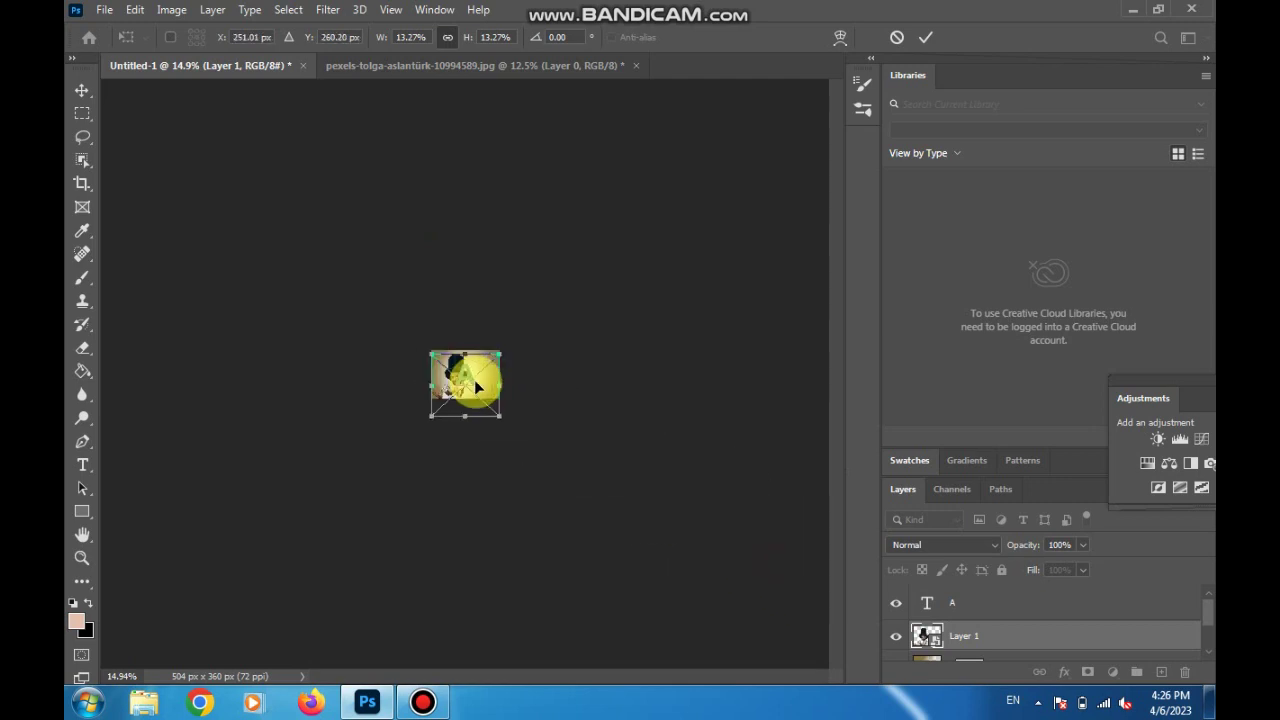
pyautogui.moveTo(431, 354)
pyautogui.mouseDown()
pyautogui.moveTo(474, 390)
pyautogui.moveTo(466, 382)
pyautogui.mouseUp()
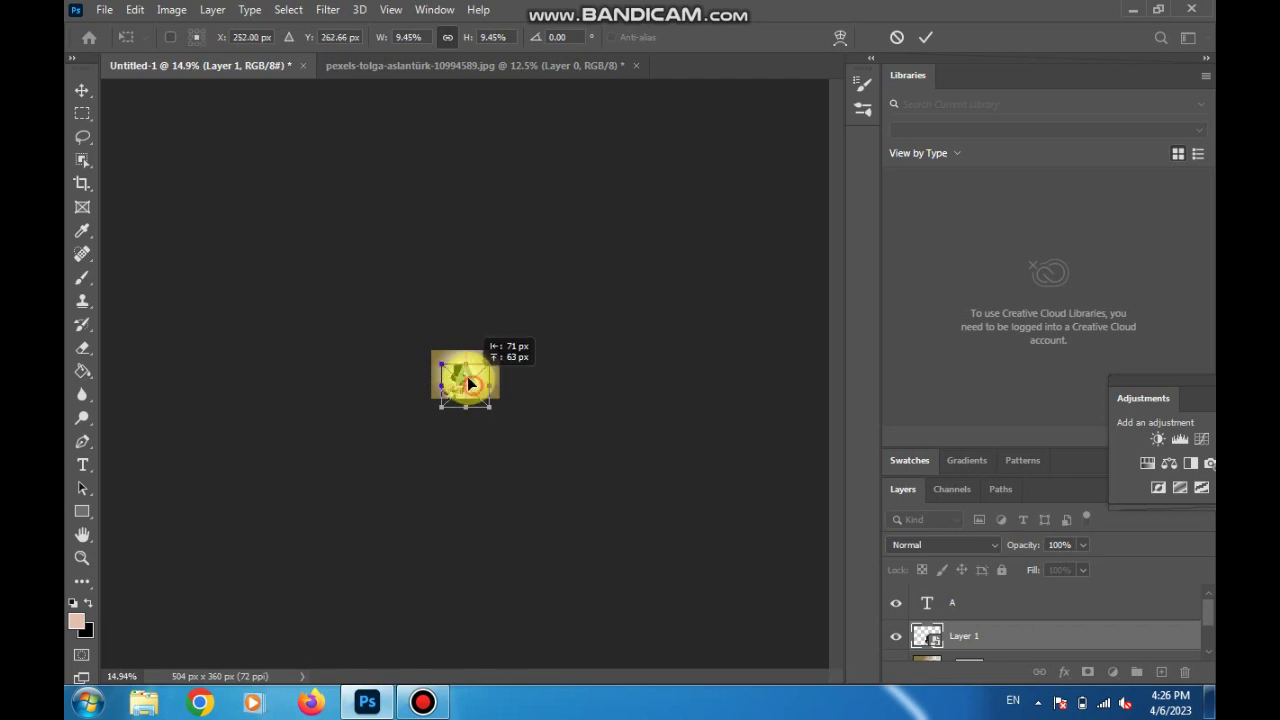
pyautogui.click(397, 10)
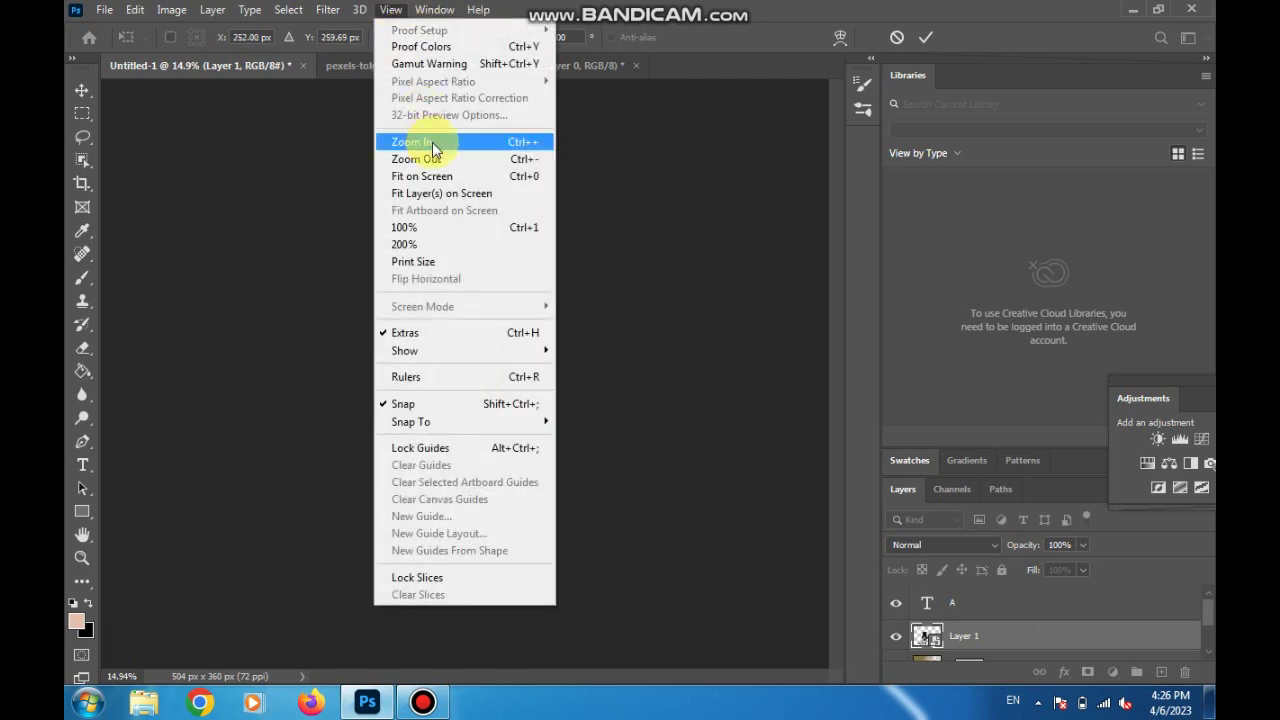
pyautogui.click(443, 171)
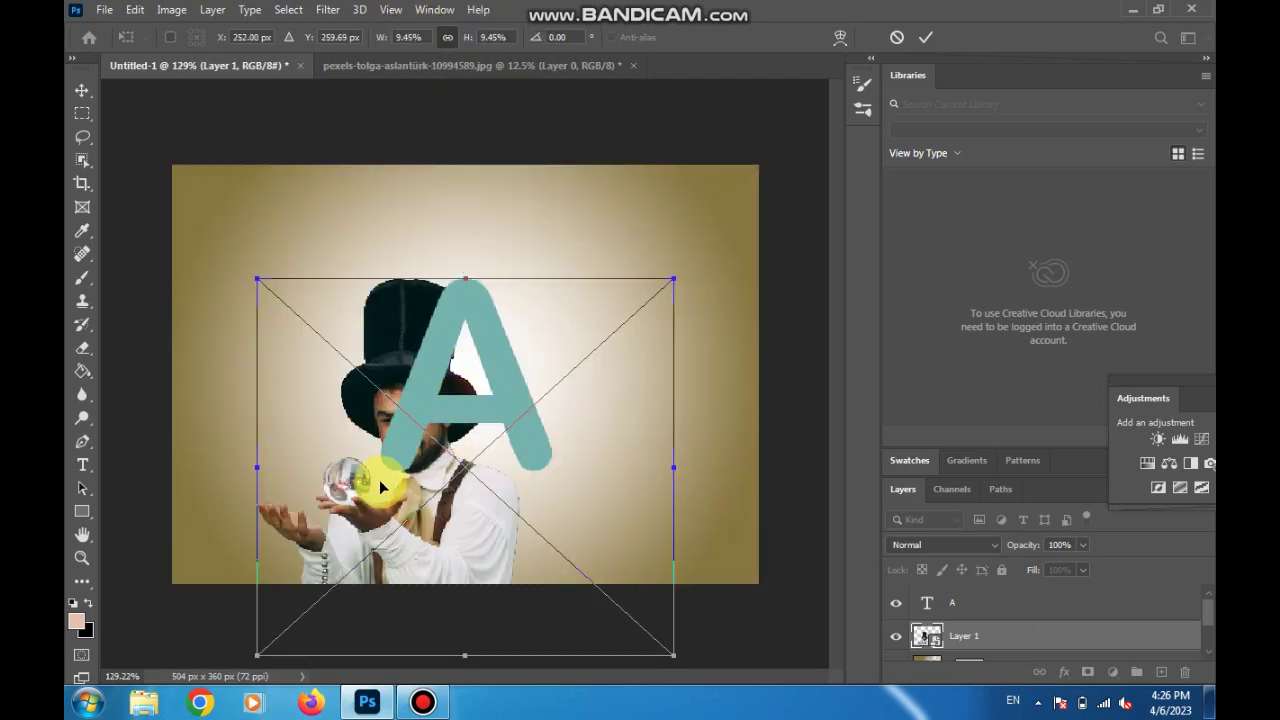
pyautogui.click(1036, 636)
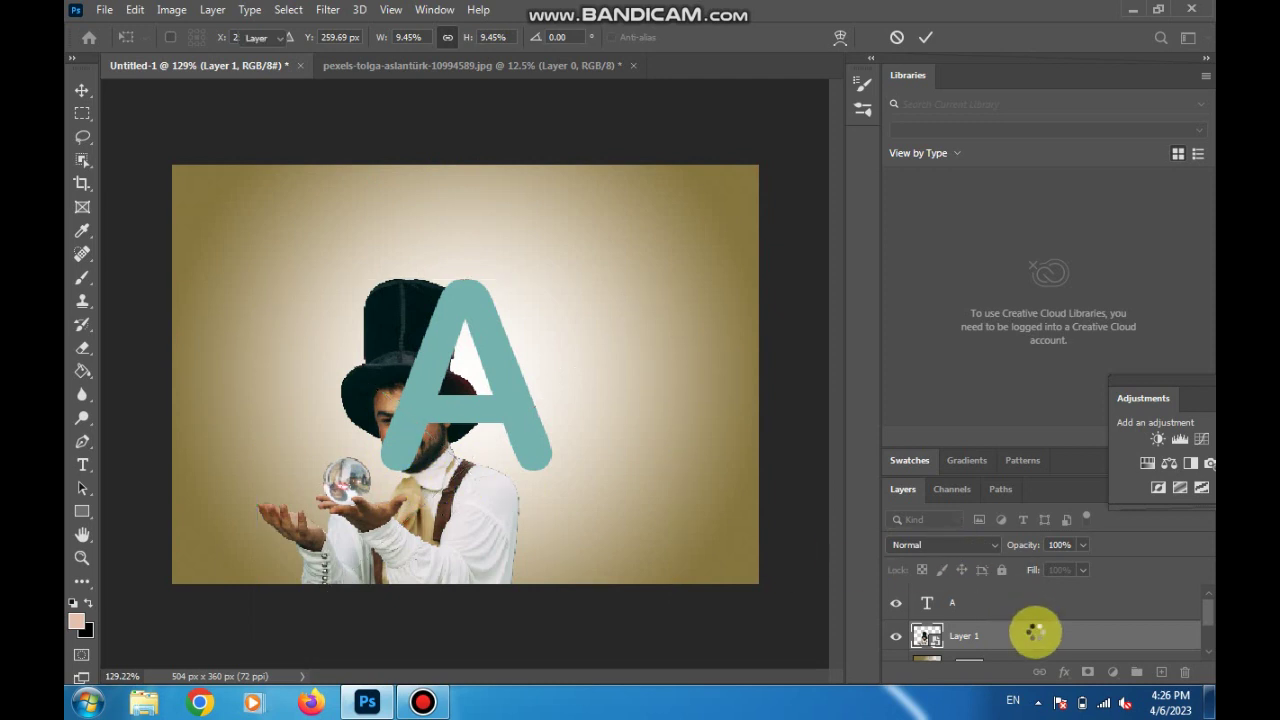
# Step: Move Layer 1 above the A text layer, scale it to 5.68% and place it over the letter
pyautogui.moveTo(1020, 608); pyautogui.dragTo(1012, 595)
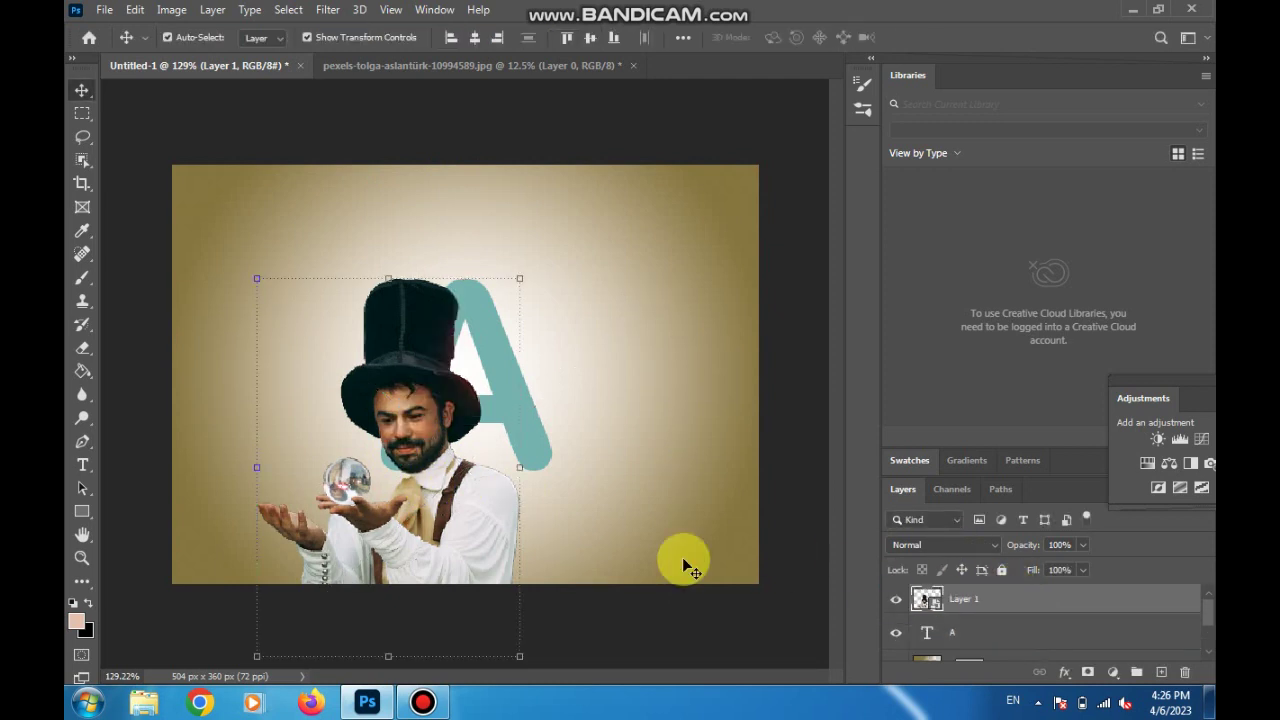
pyautogui.moveTo(256, 277); pyautogui.dragTo(422, 430)
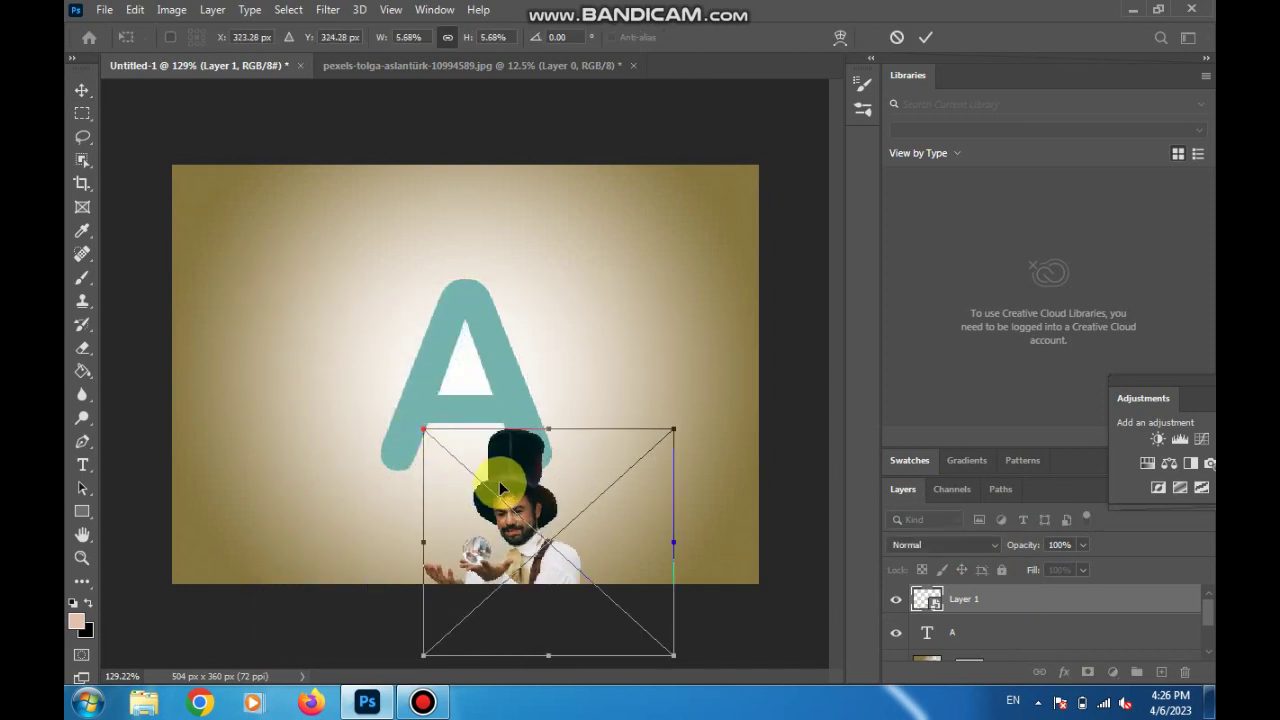
pyautogui.moveTo(514, 487)
pyautogui.mouseDown()
pyautogui.moveTo(494, 418)
pyautogui.moveTo(502, 299)
pyautogui.mouseUp()
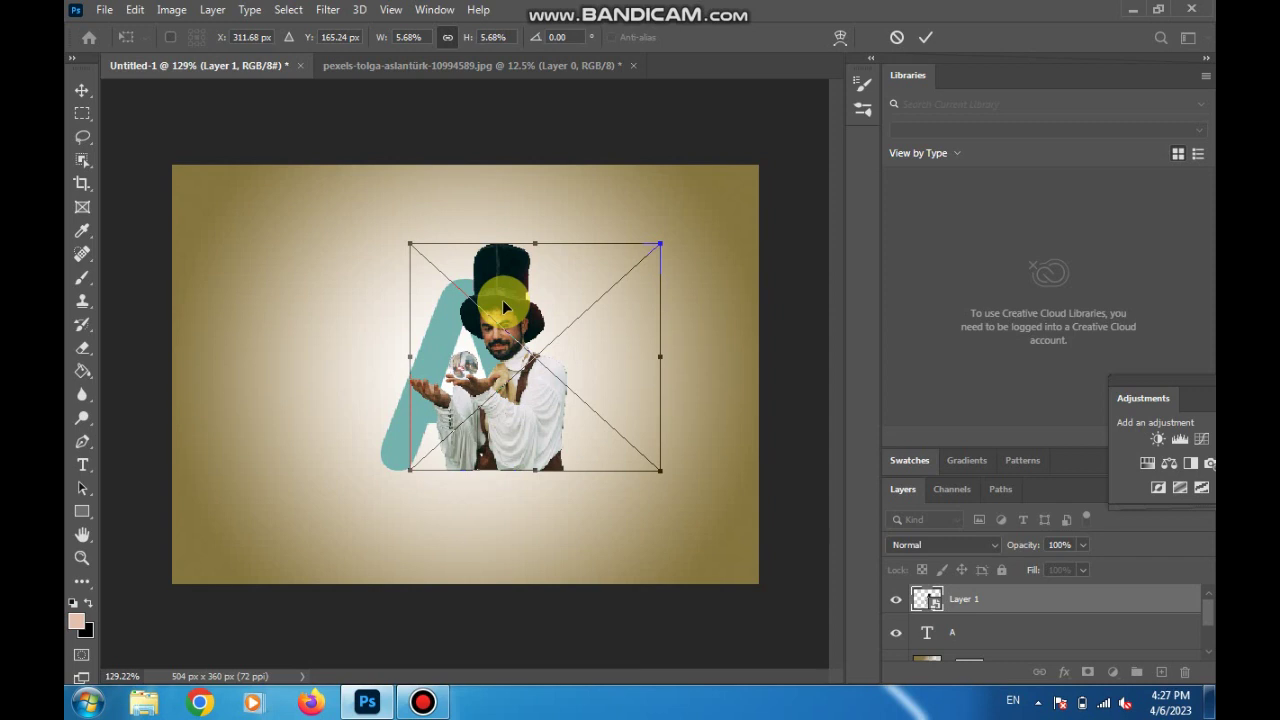
pyautogui.press('Return')
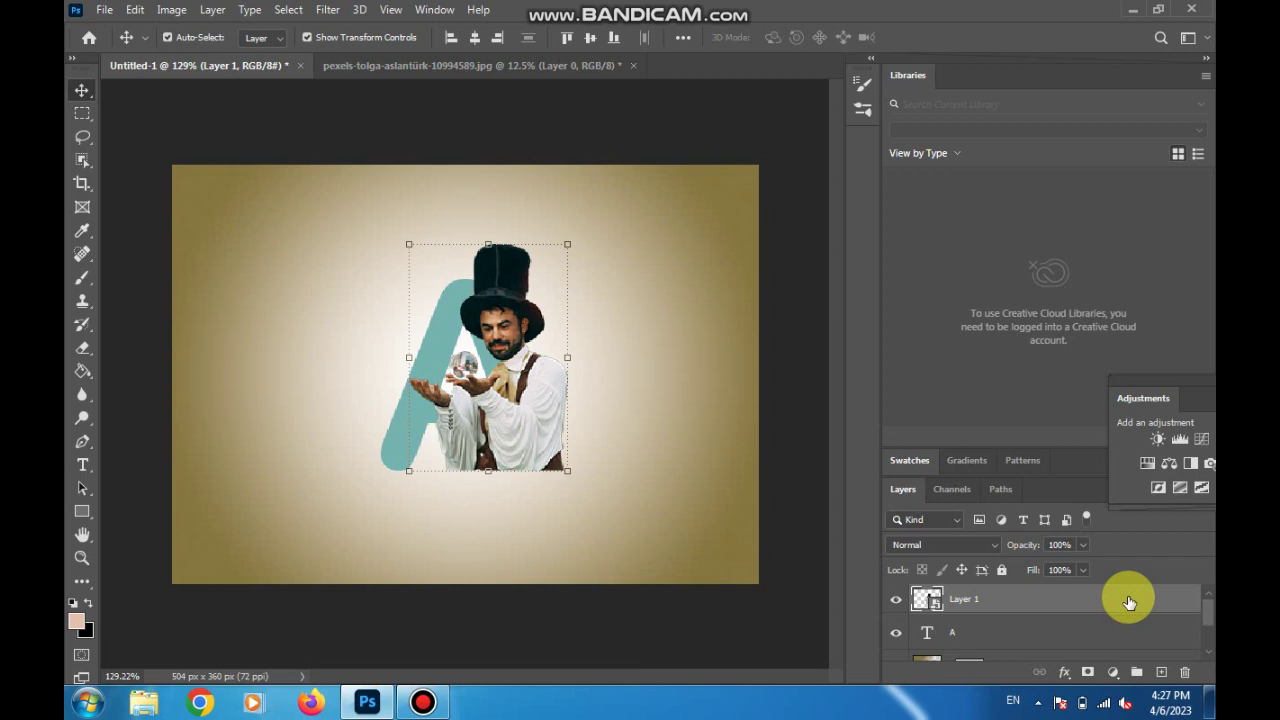
# Step: Duplicate Layer 1 as a hidden 'Layer 1 copy' and reselect the original Layer 1
pyautogui.moveTo(1128, 601); pyautogui.dragTo(1160, 672)
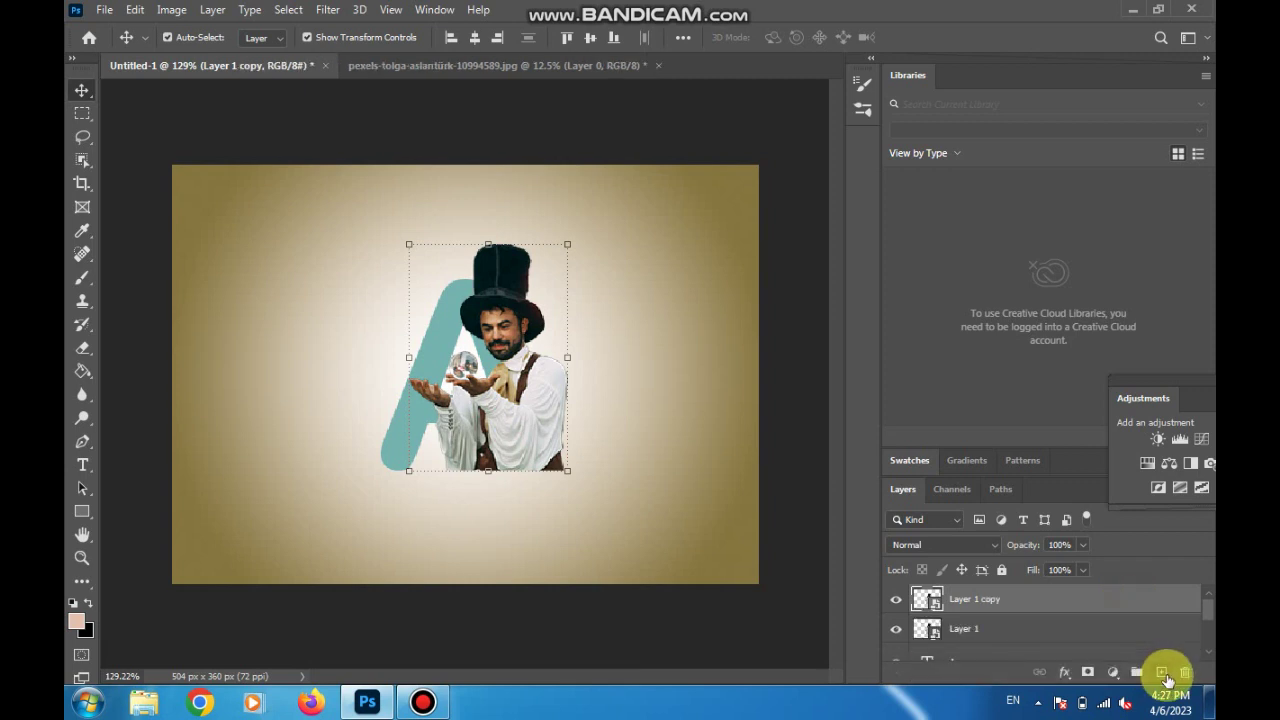
pyautogui.click(896, 600)
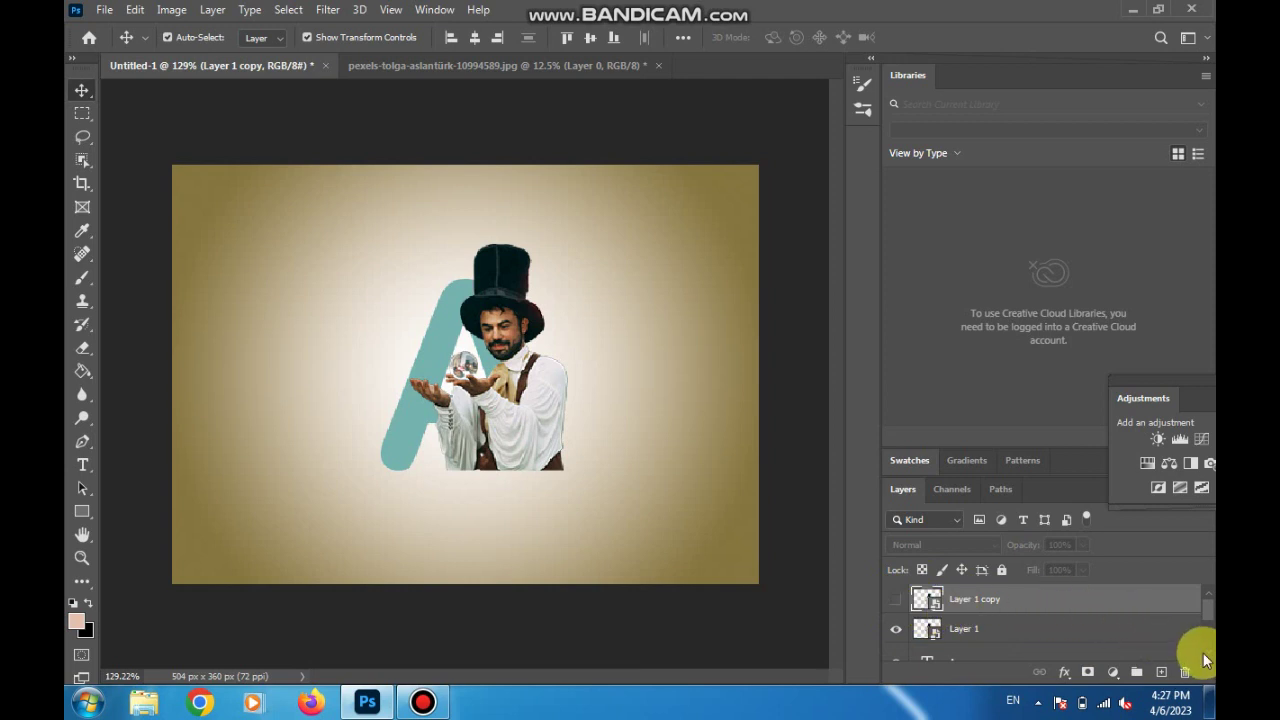
pyautogui.press('Delete')
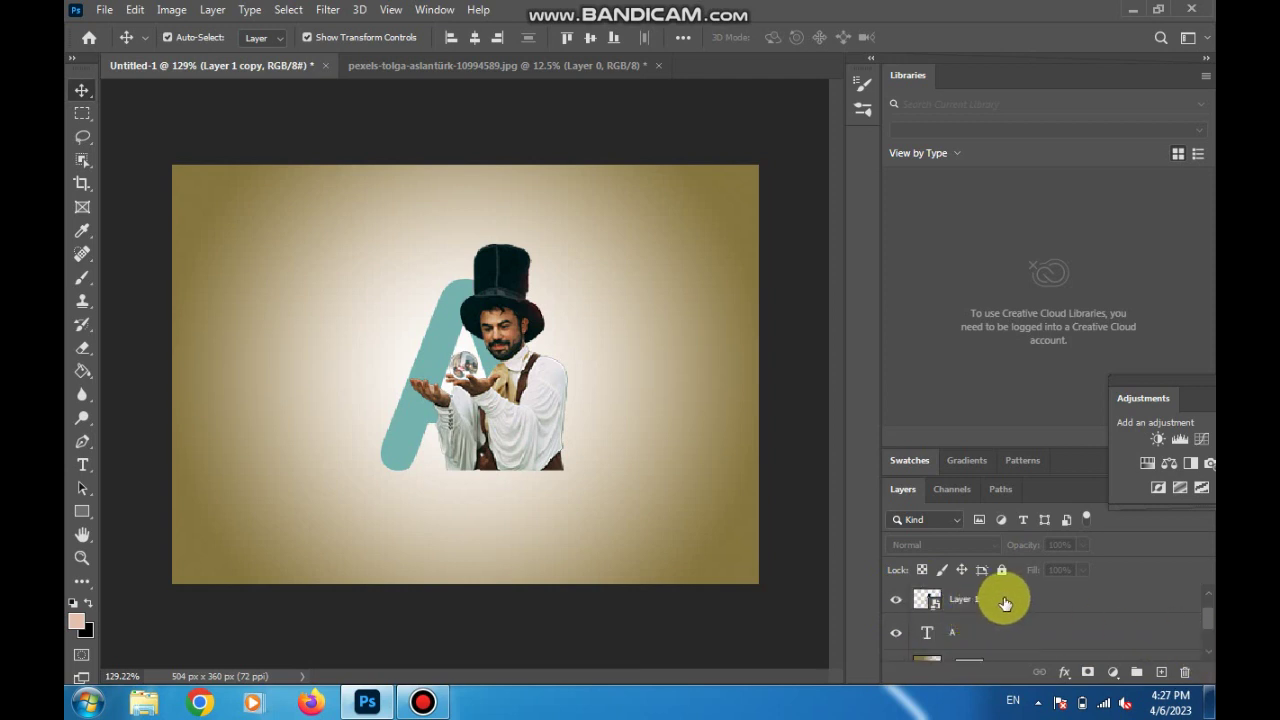
pyautogui.click(1004, 603)
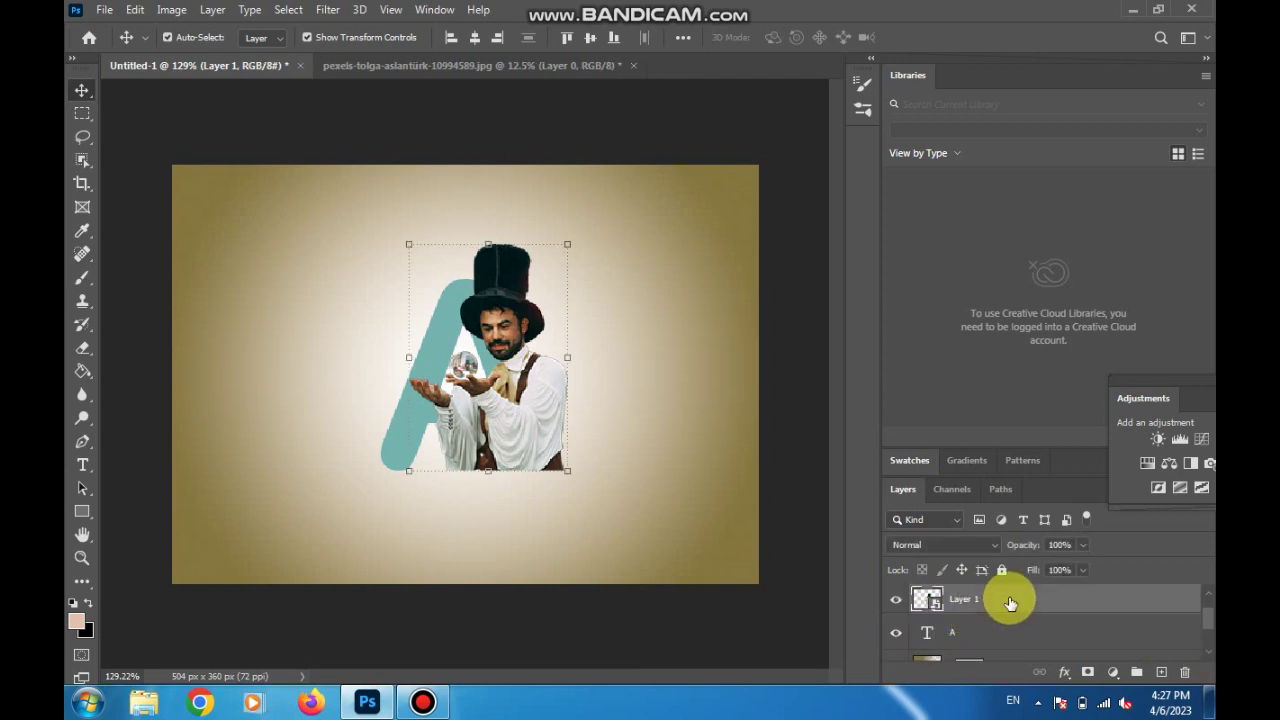
# Step: Make Layer 1 a clipping mask on the A text and unhide Layer 1 copy
pyautogui.rightClick(1010, 603)
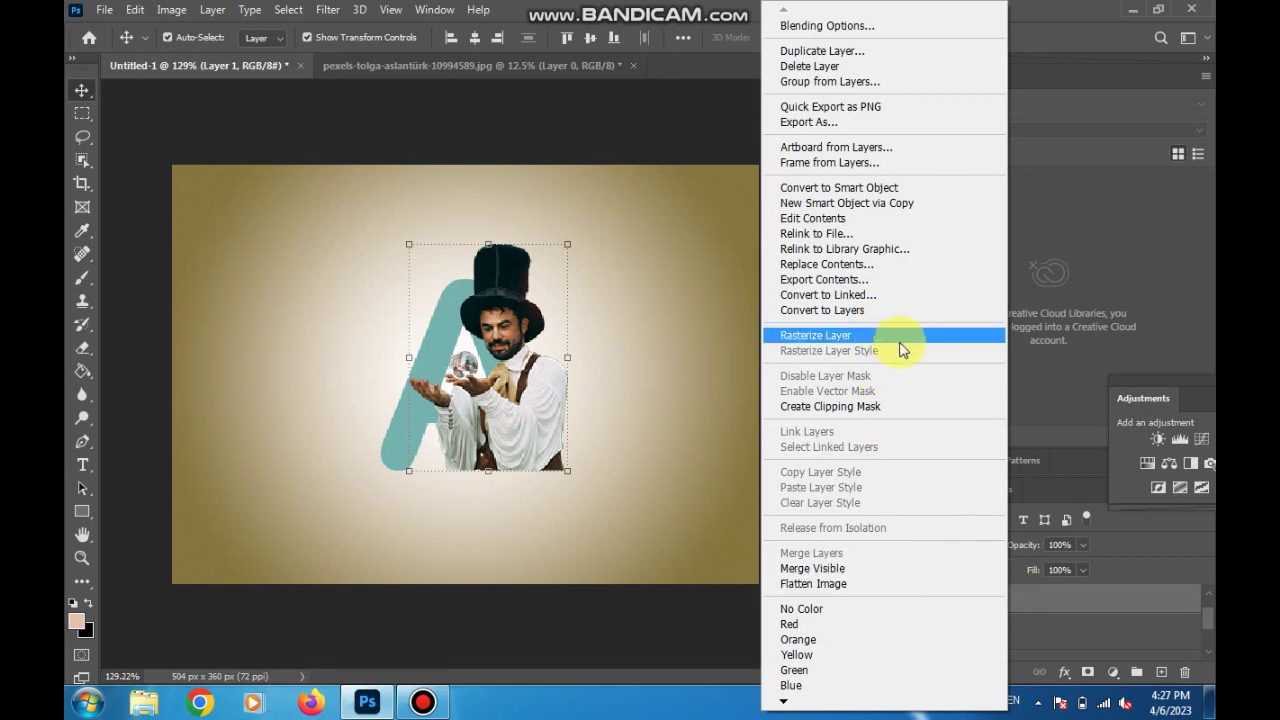
pyautogui.click(908, 406)
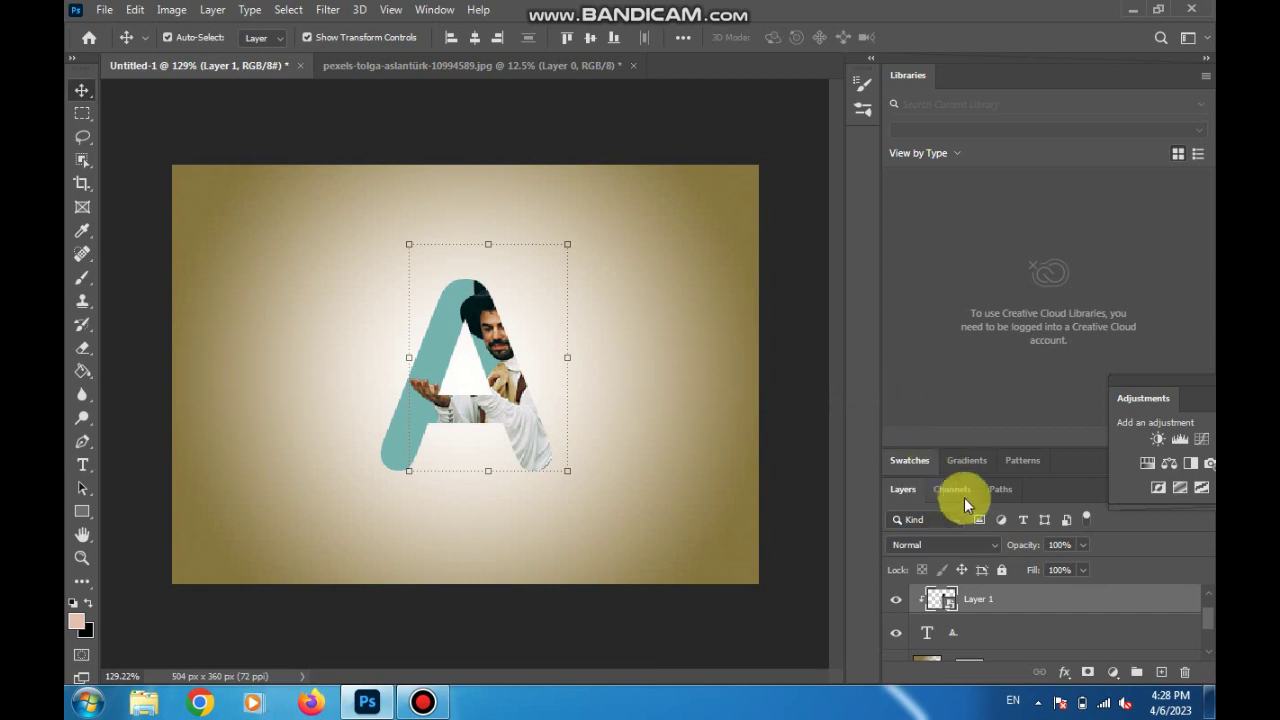
pyautogui.scroll(1, 1210, 598)
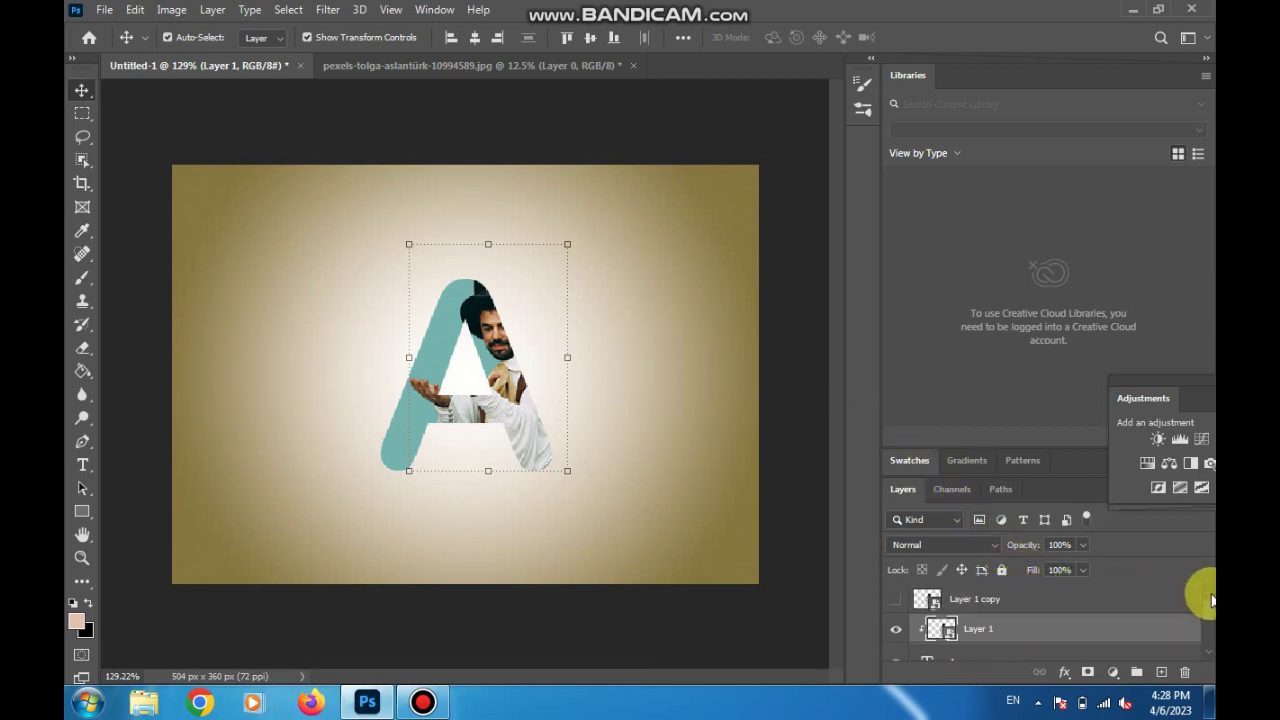
pyautogui.click(896, 599)
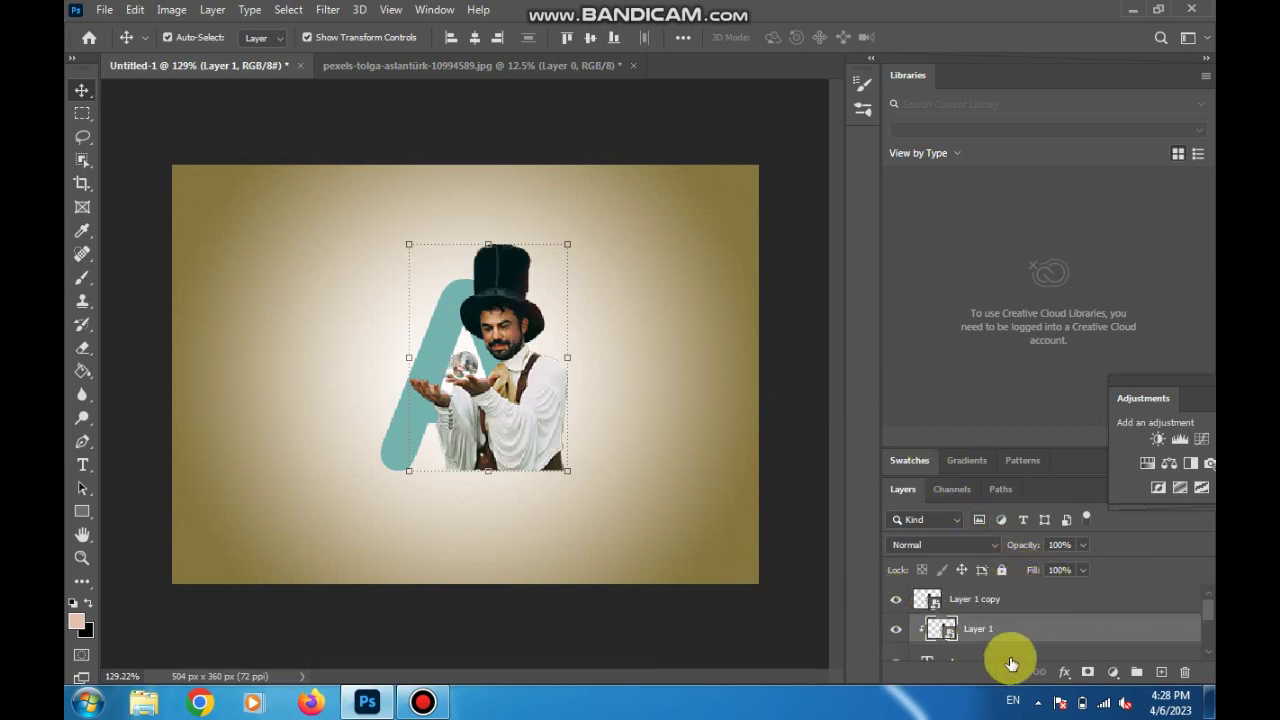
# Step: Add a white layer mask to Layer 1 copy
pyautogui.click(1023, 601)
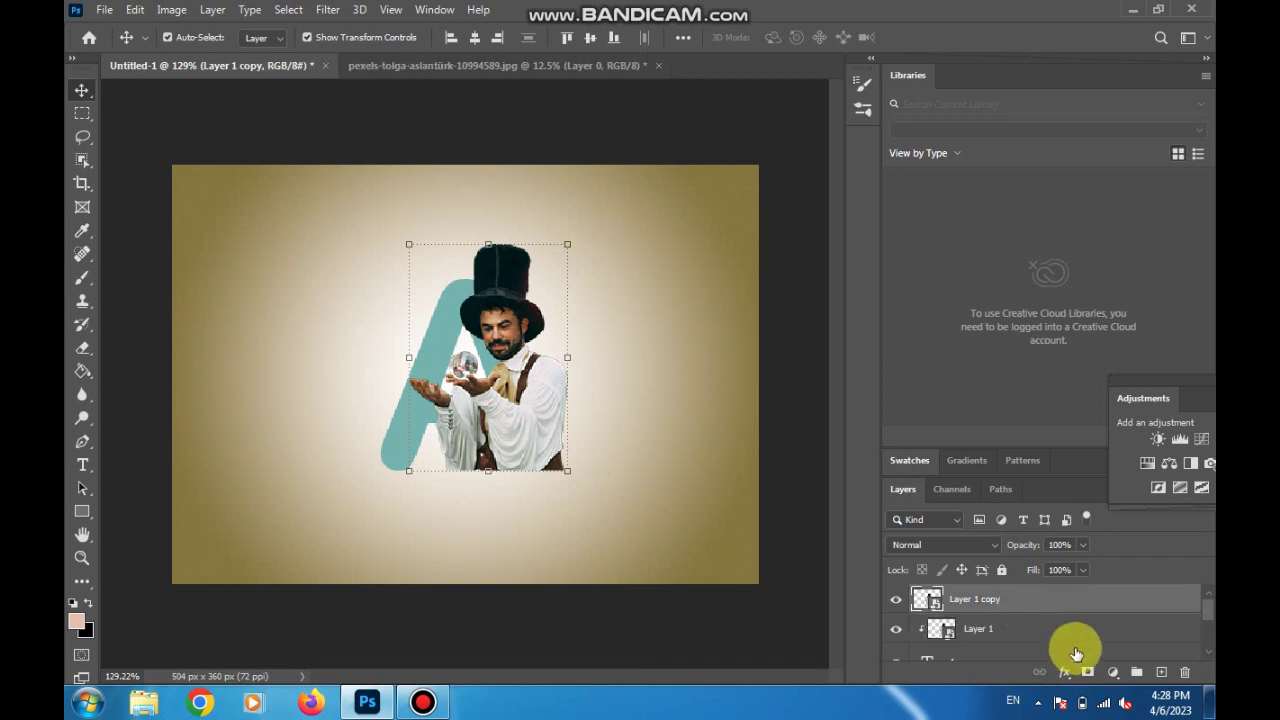
pyautogui.click(1114, 672)
pyautogui.click(1114, 672)
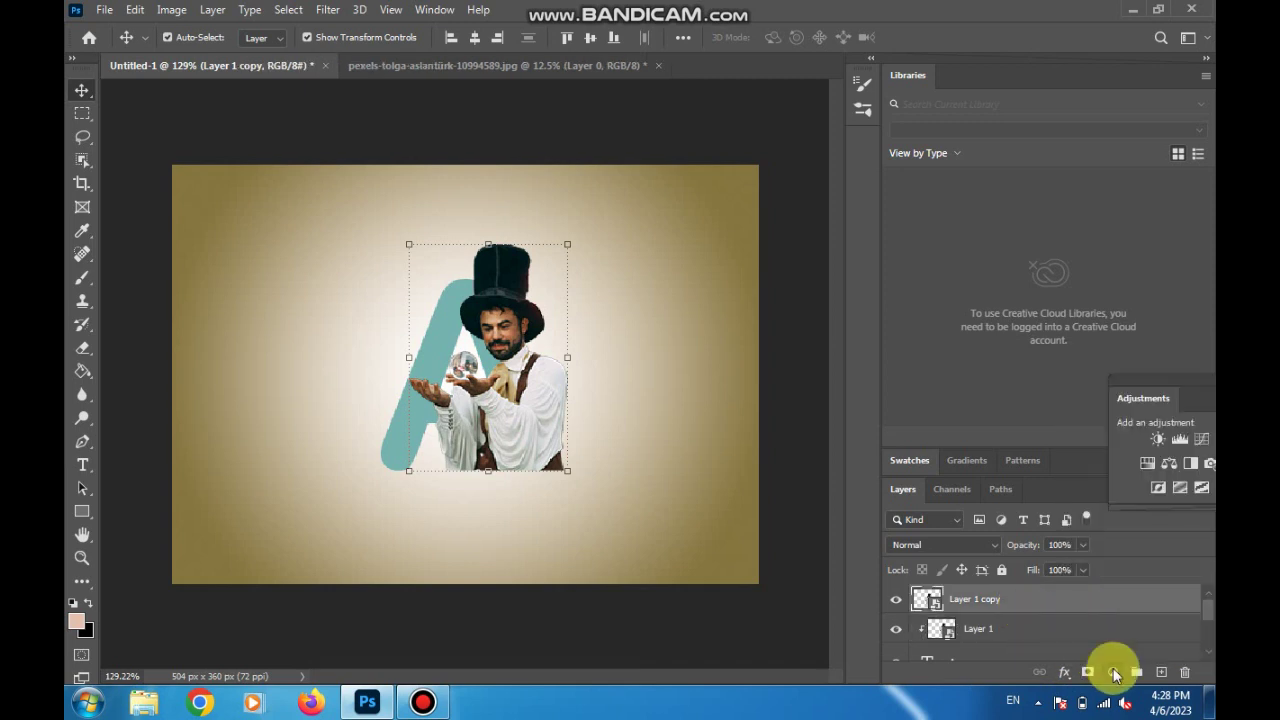
pyautogui.click(1088, 672)
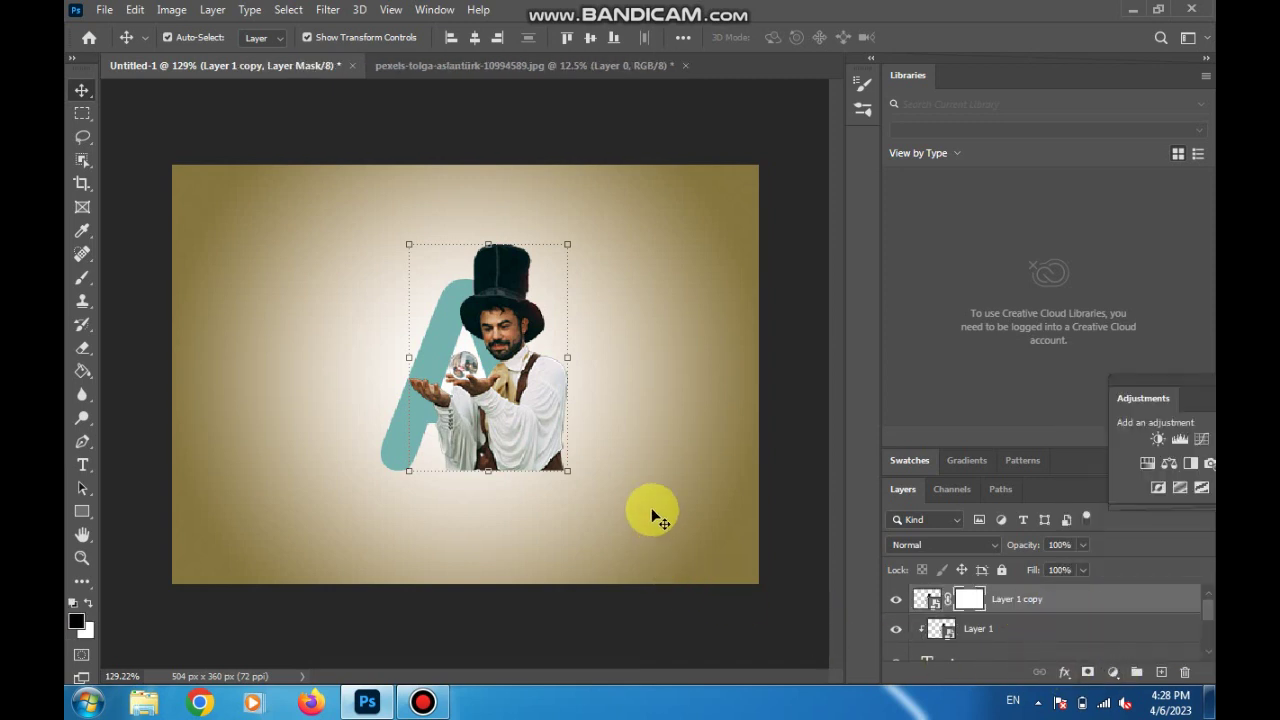
# Step: Paint on the mask with the Brush so the magician's head shows above the A
pyautogui.click(82, 278)
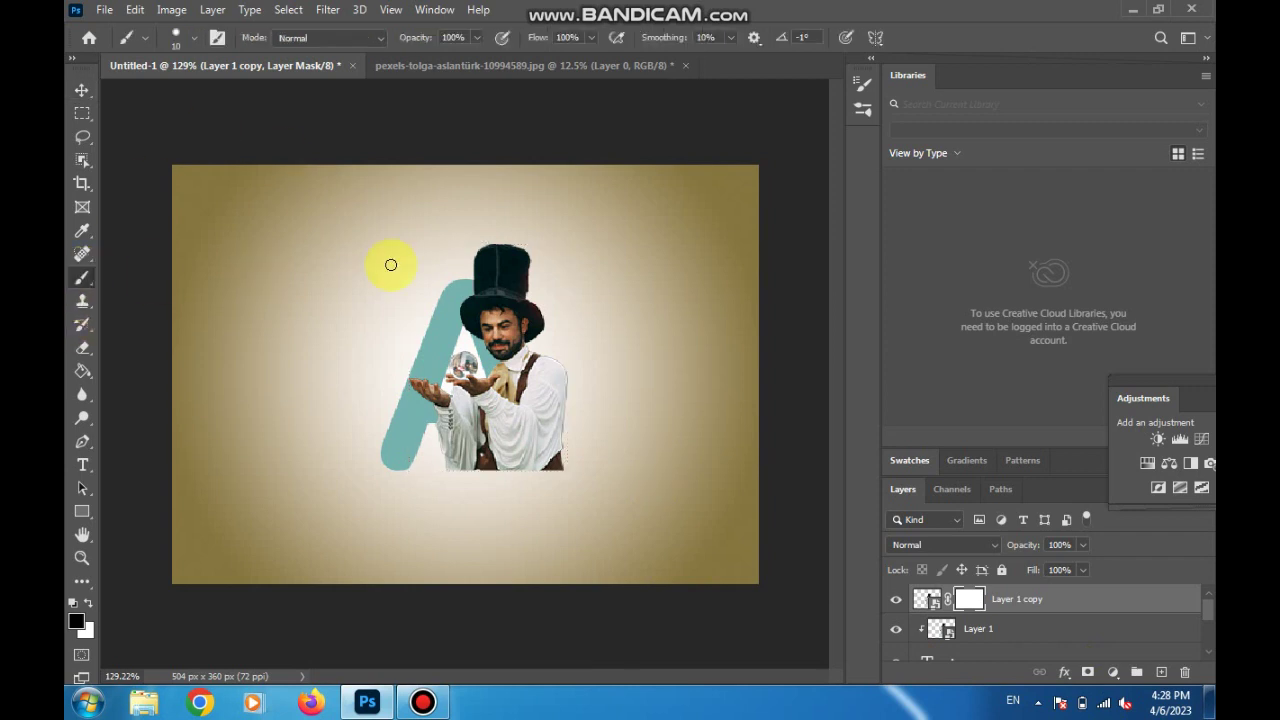
pyautogui.moveTo(491, 280); pyautogui.dragTo(485, 273)
pyautogui.click(190, 37)
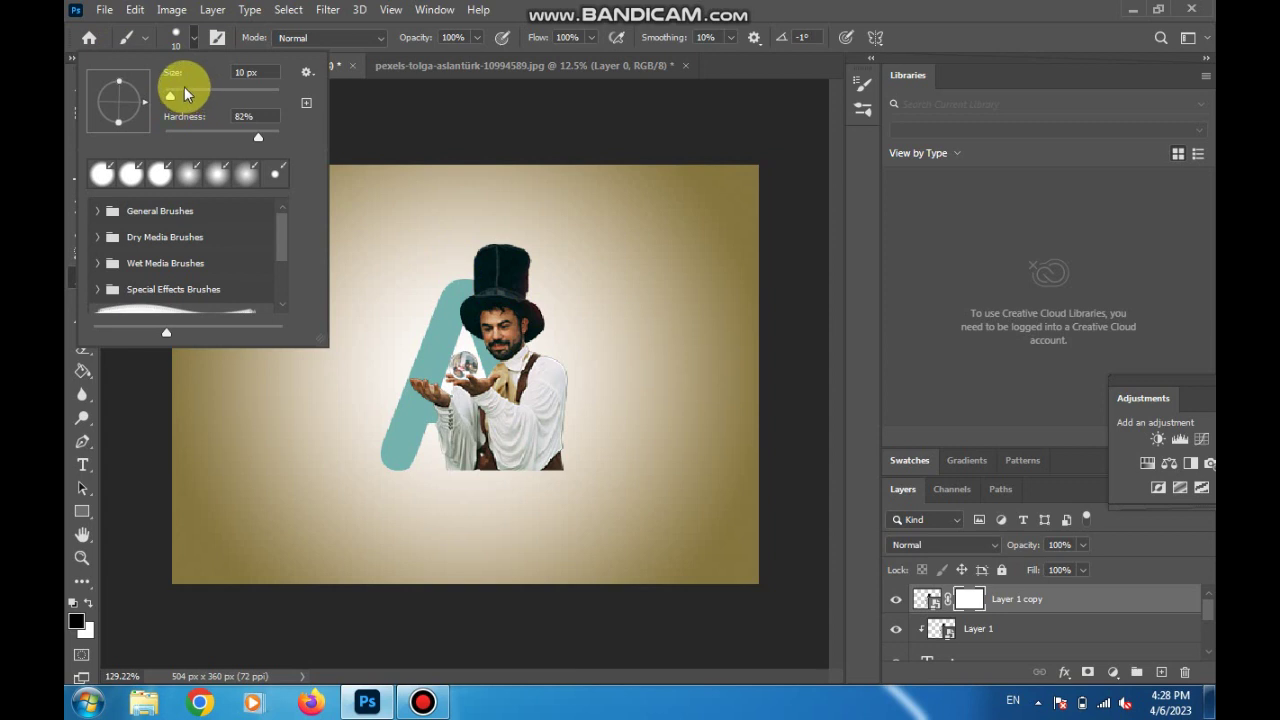
pyautogui.click(490, 242)
pyautogui.moveTo(490, 242)
pyautogui.mouseDown()
pyautogui.moveTo(500, 265)
pyautogui.moveTo(531, 269)
pyautogui.moveTo(514, 289)
pyautogui.moveTo(589, 426)
pyautogui.moveTo(555, 365)
pyautogui.moveTo(580, 451)
pyautogui.moveTo(574, 433)
pyautogui.moveTo(560, 463)
pyautogui.moveTo(521, 467)
pyautogui.moveTo(449, 443)
pyautogui.moveTo(471, 429)
pyautogui.moveTo(513, 433)
pyautogui.mouseUp()
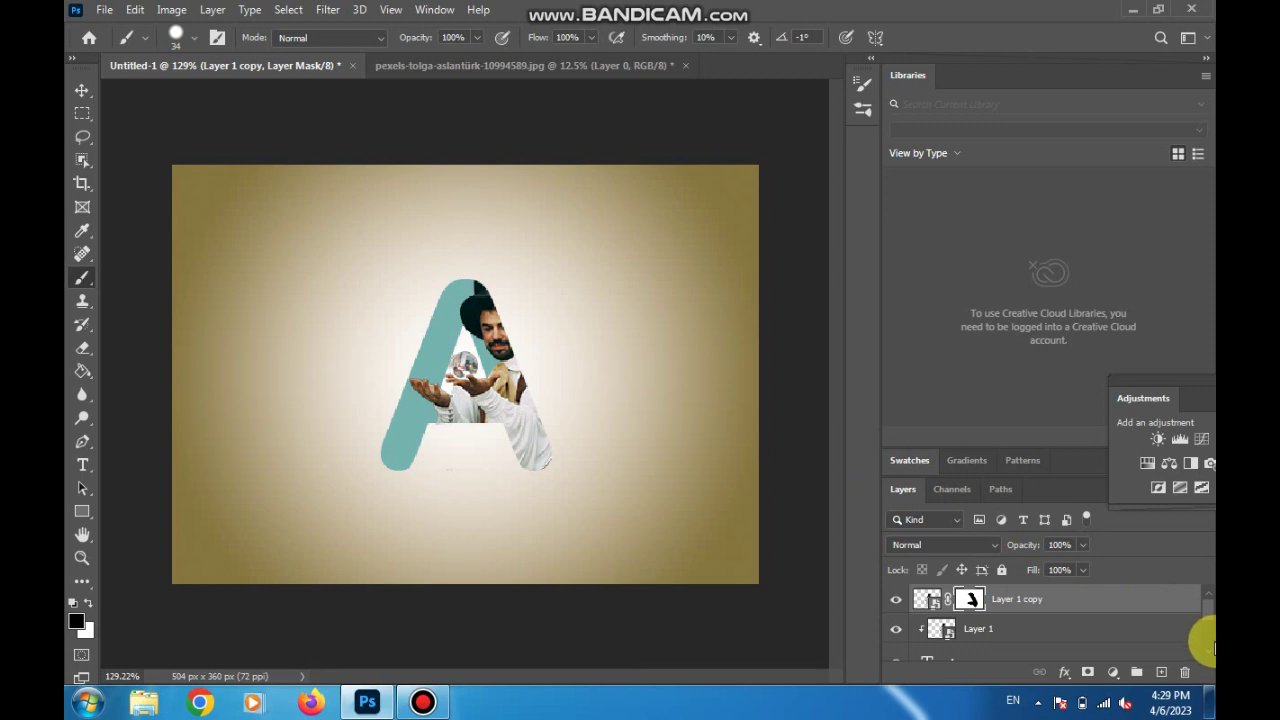
pyautogui.scroll(-1, 1210, 648)
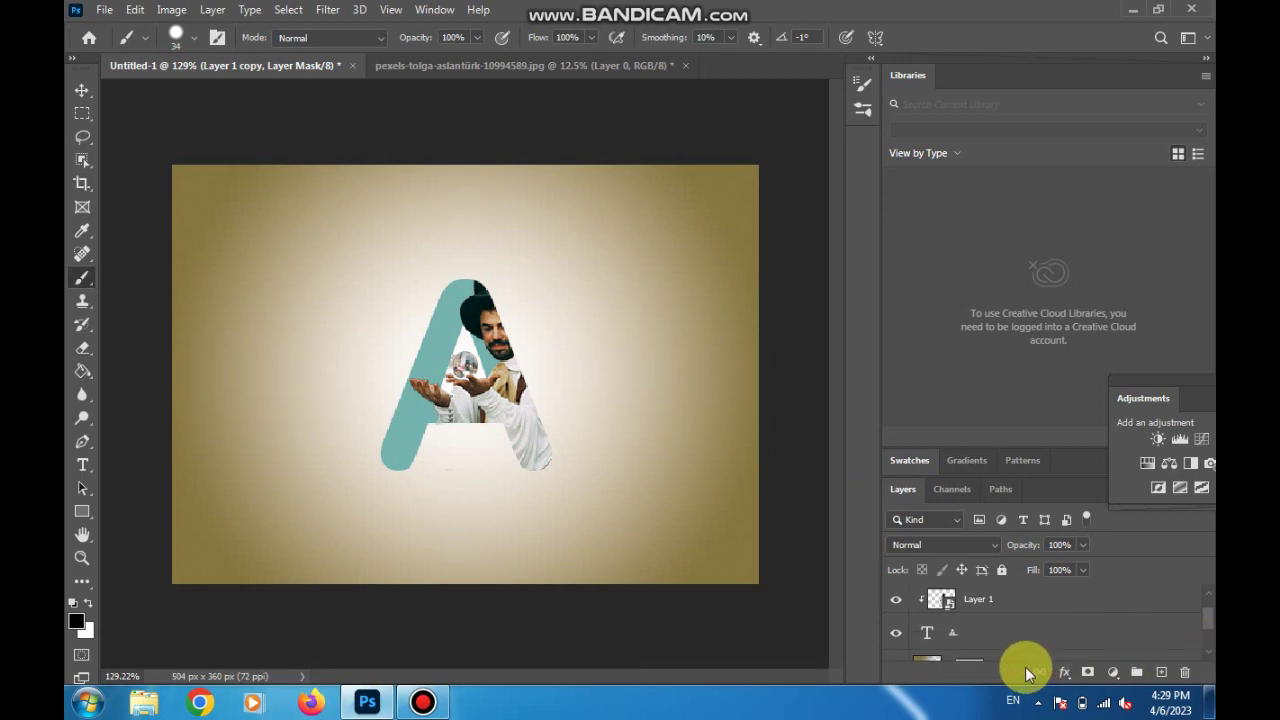
# Step: Apply a 1 px inside black Stroke layer style to the A text layer
pyautogui.click(1015, 630)
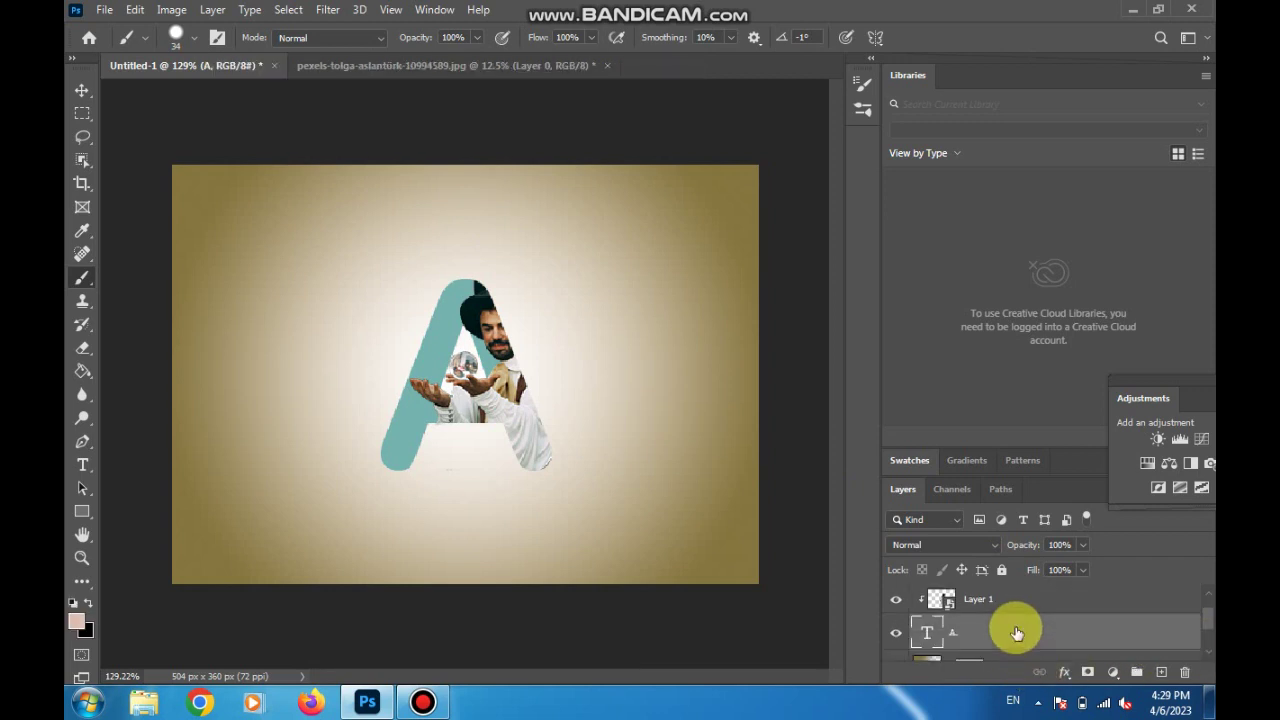
pyautogui.doubleClick(1063, 630)
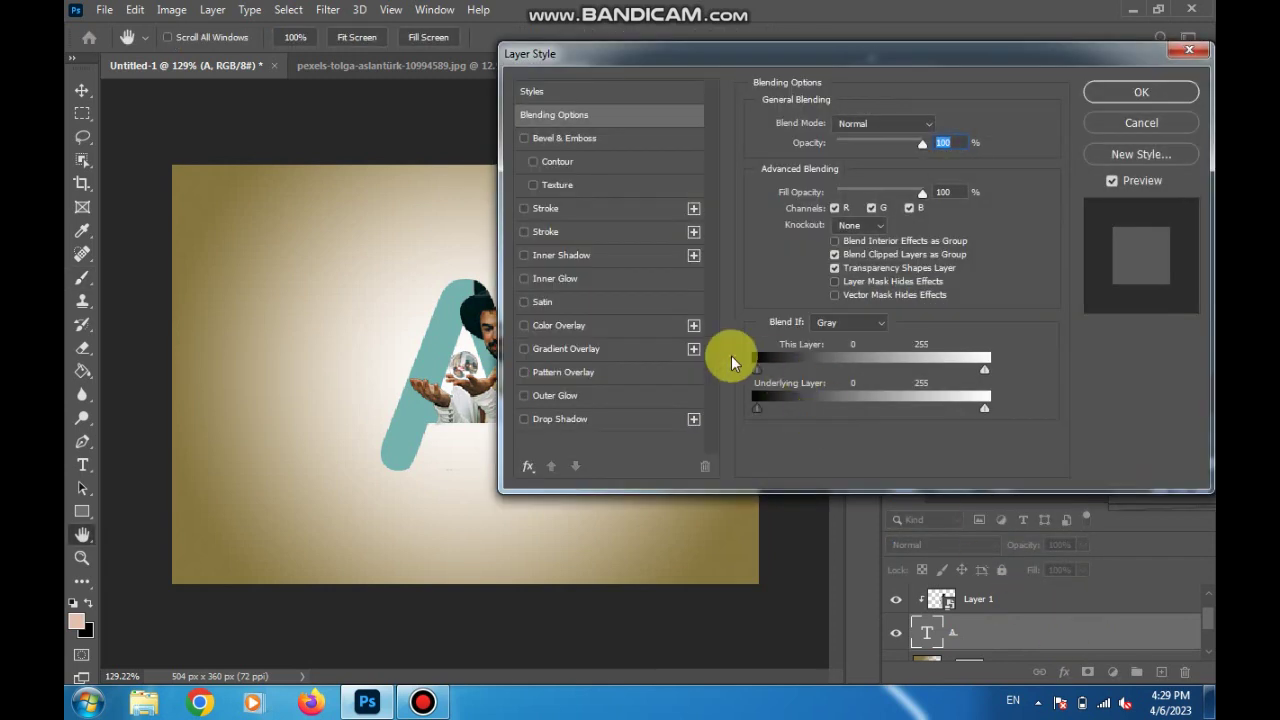
pyautogui.click(524, 232)
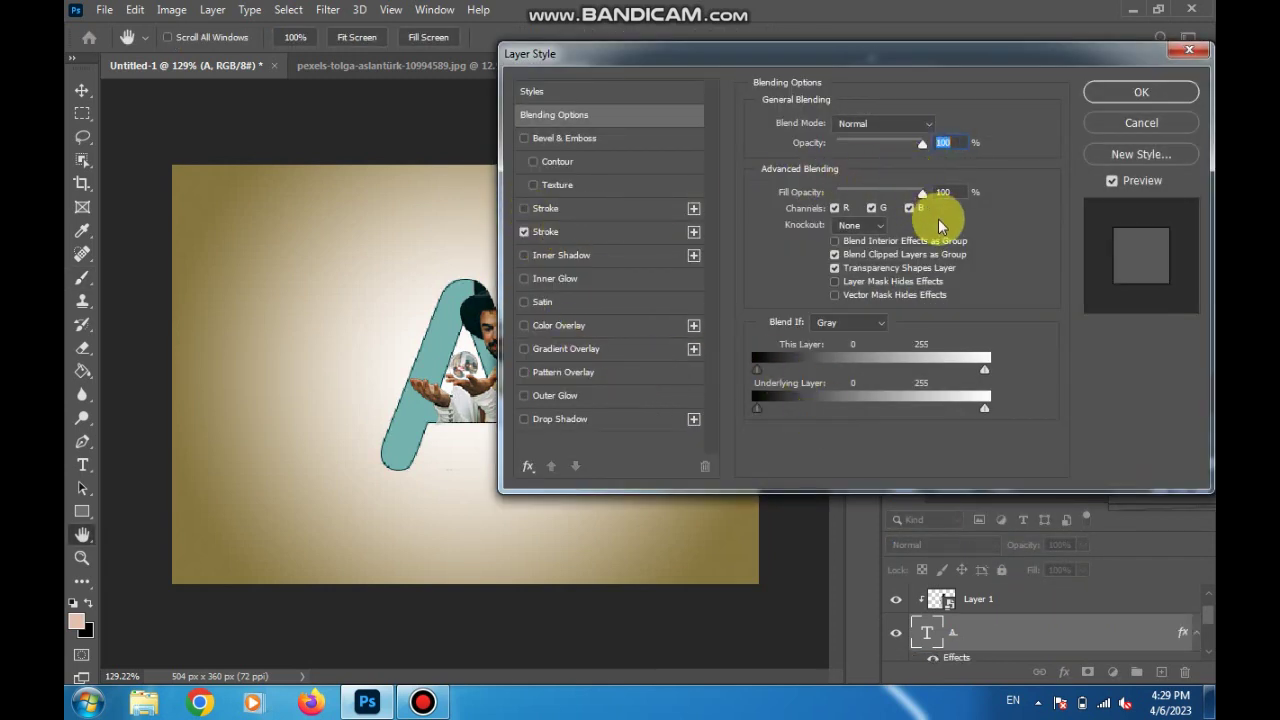
pyautogui.click(924, 122)
pyautogui.click(902, 143)
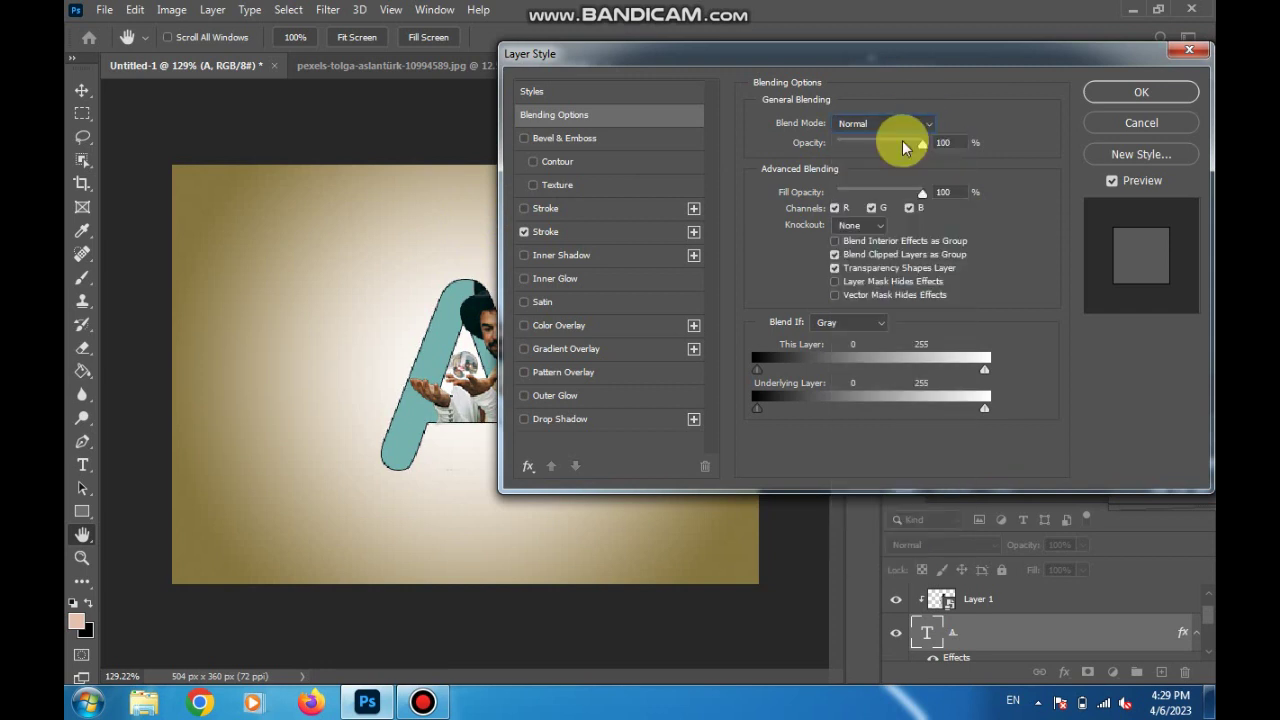
pyautogui.click(638, 231)
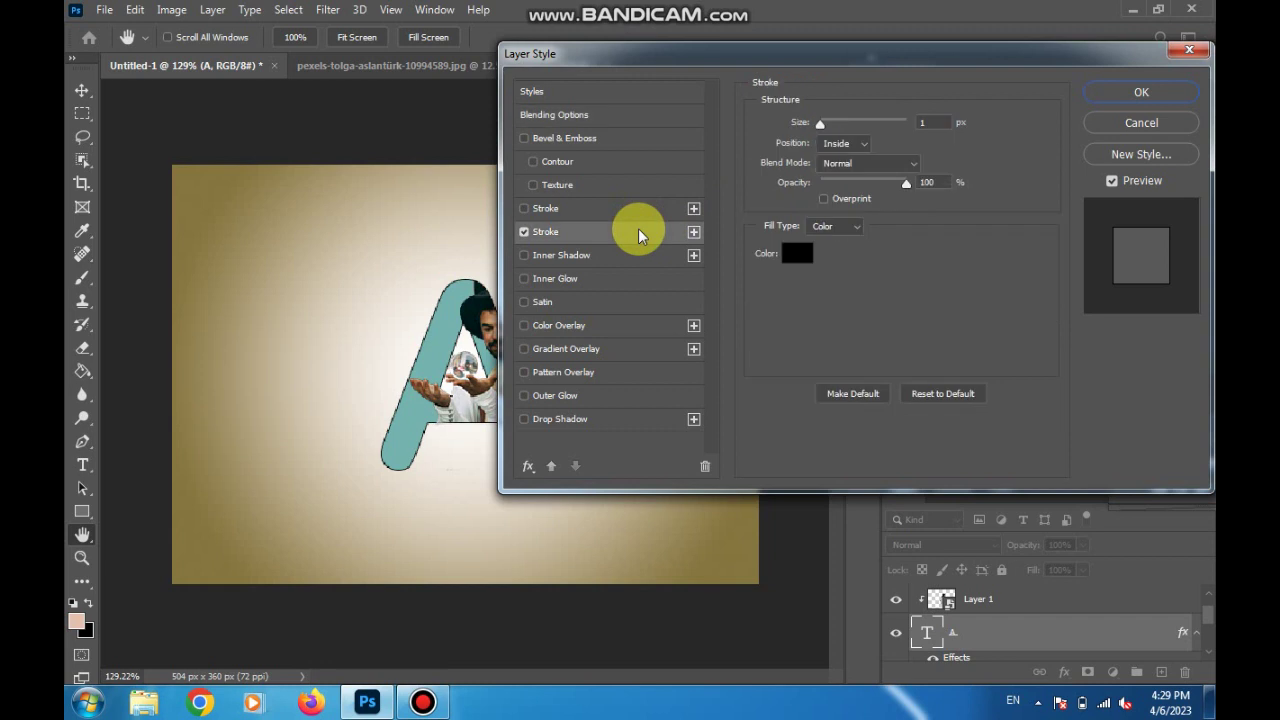
# Step: Change the A's stroke colour to near-black #1d1c1c and its size to 2 px
pyautogui.click(805, 254)
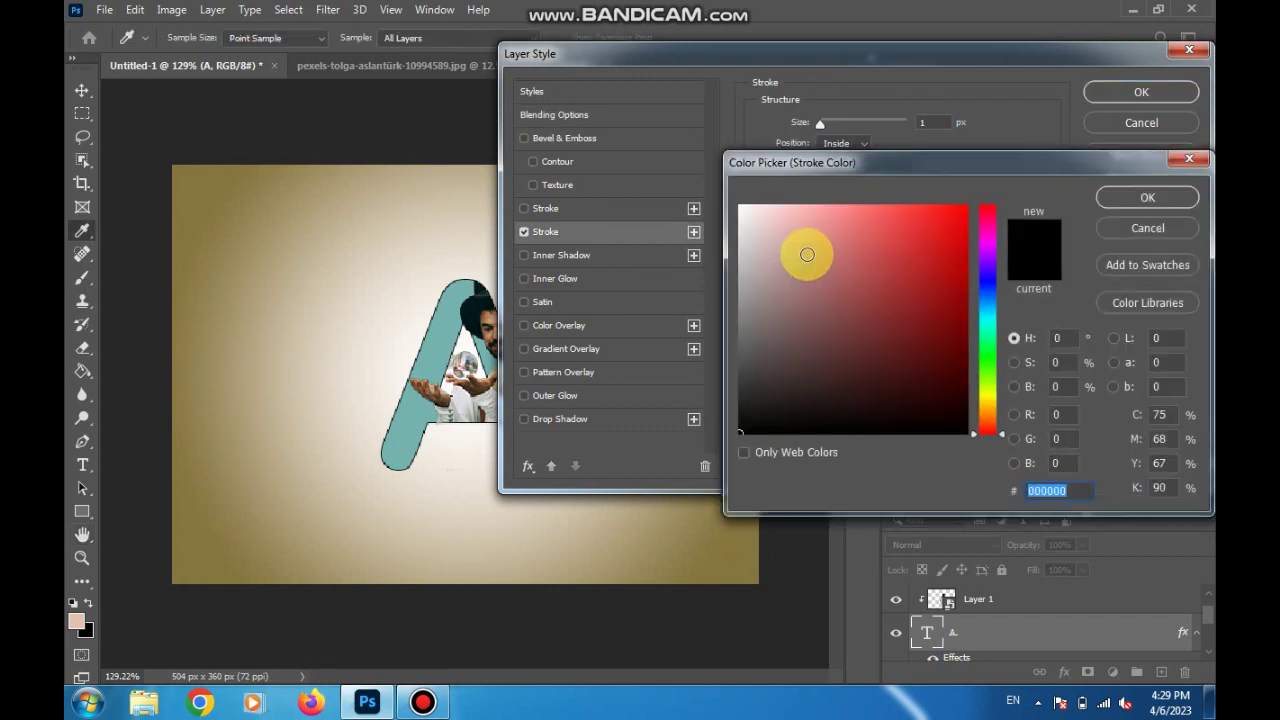
pyautogui.click(742, 220)
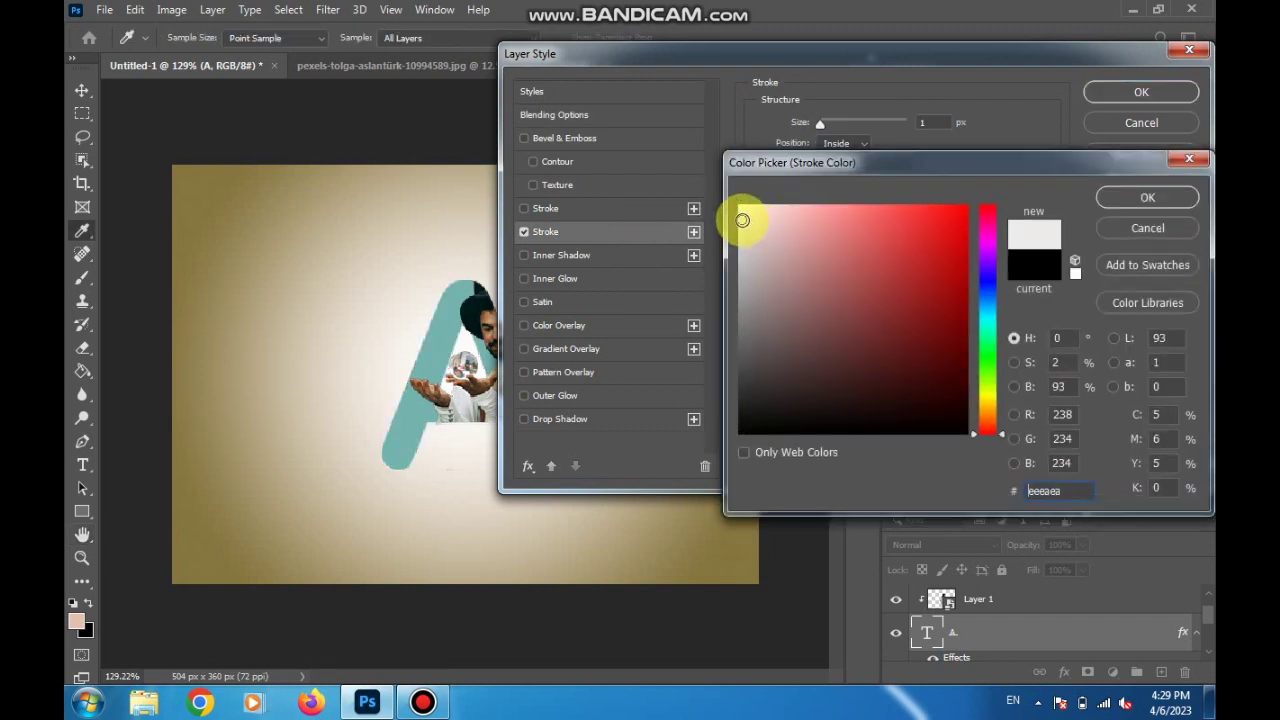
pyautogui.click(746, 333)
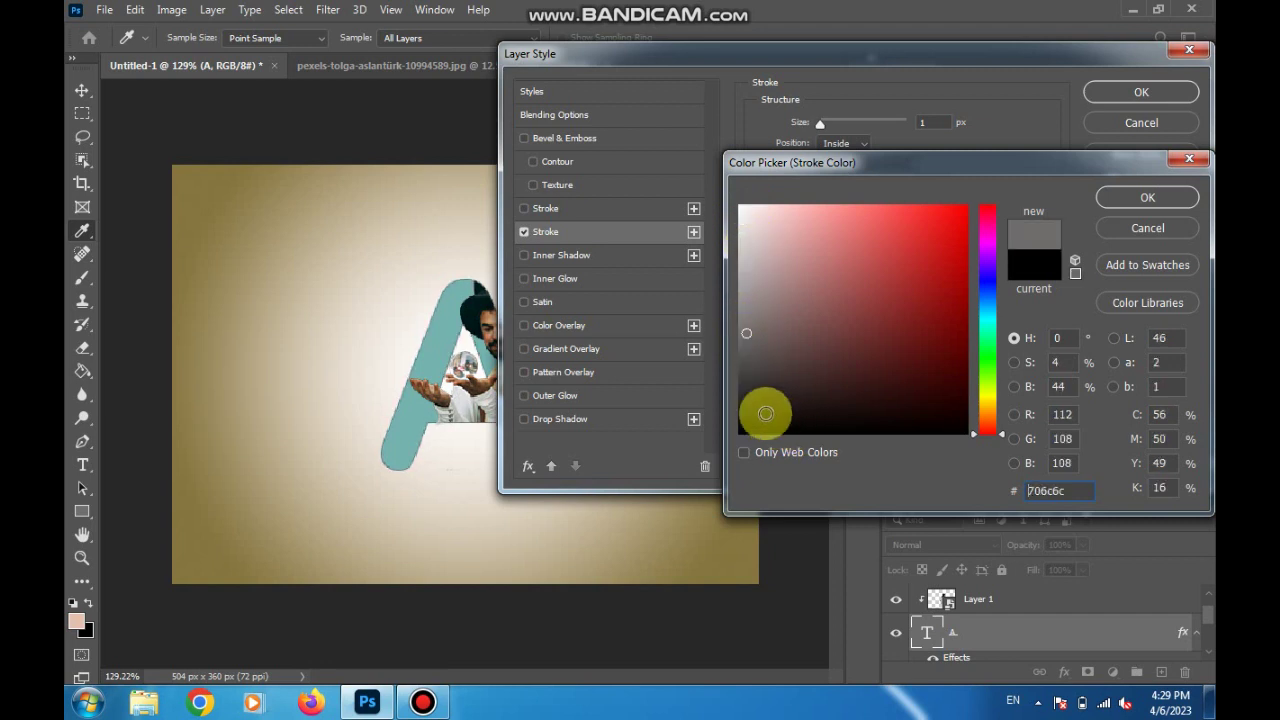
pyautogui.click(749, 408)
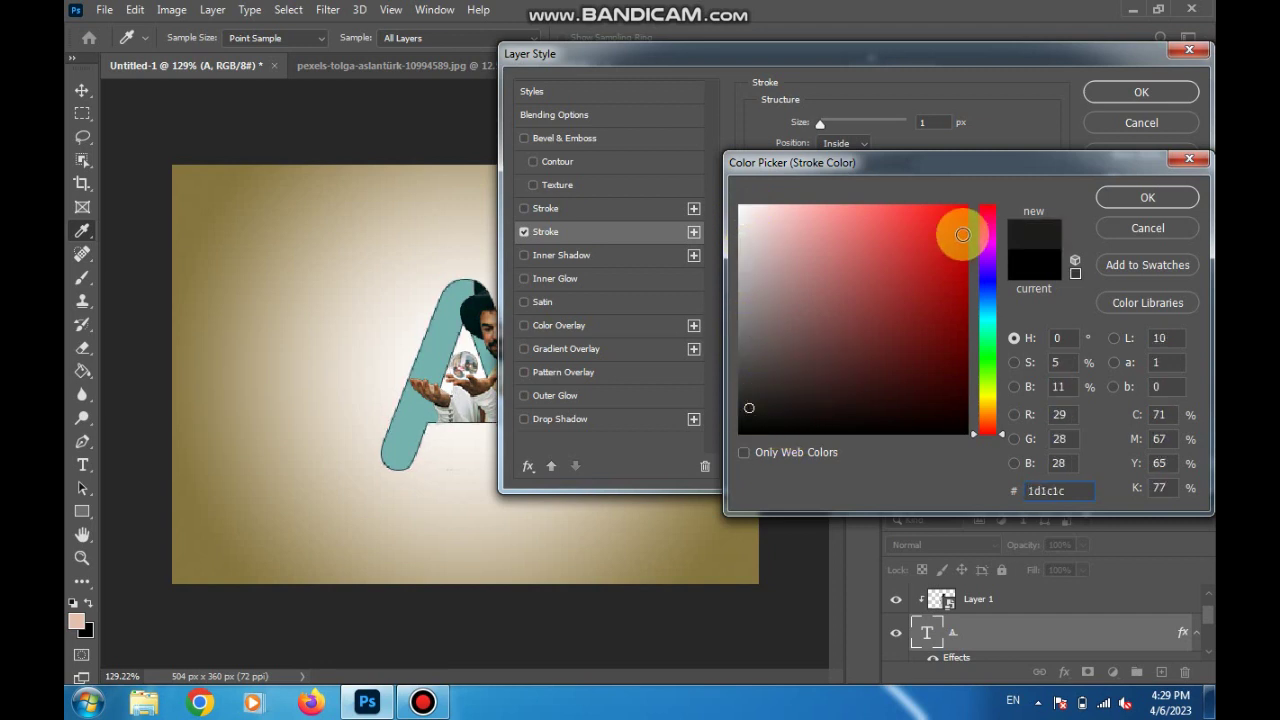
pyautogui.click(1125, 194)
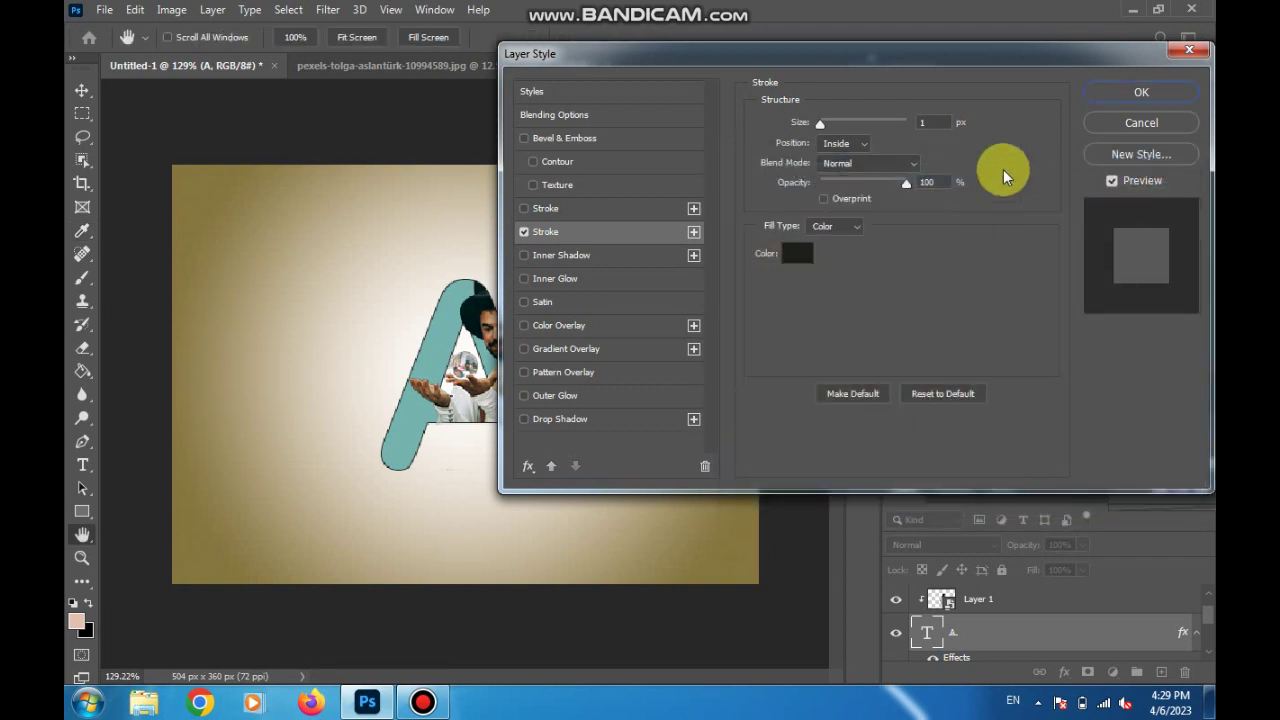
pyautogui.doubleClick(926, 121)
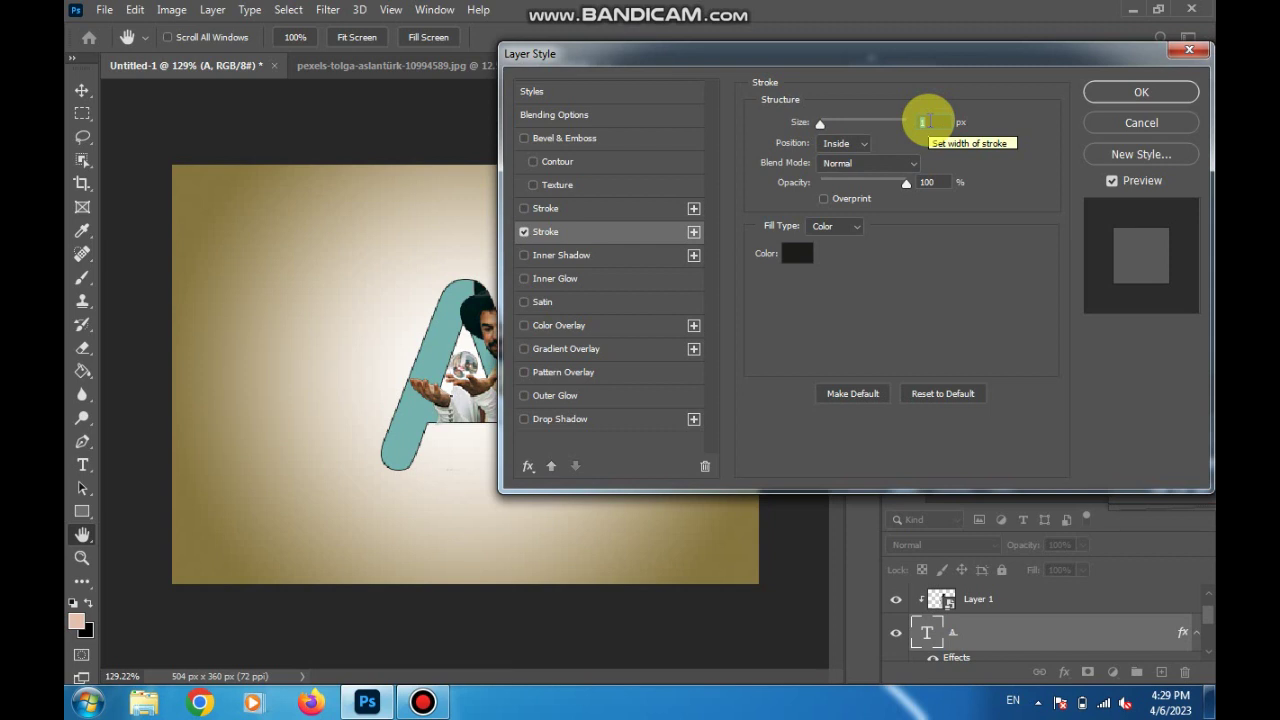
pyautogui.write('4')
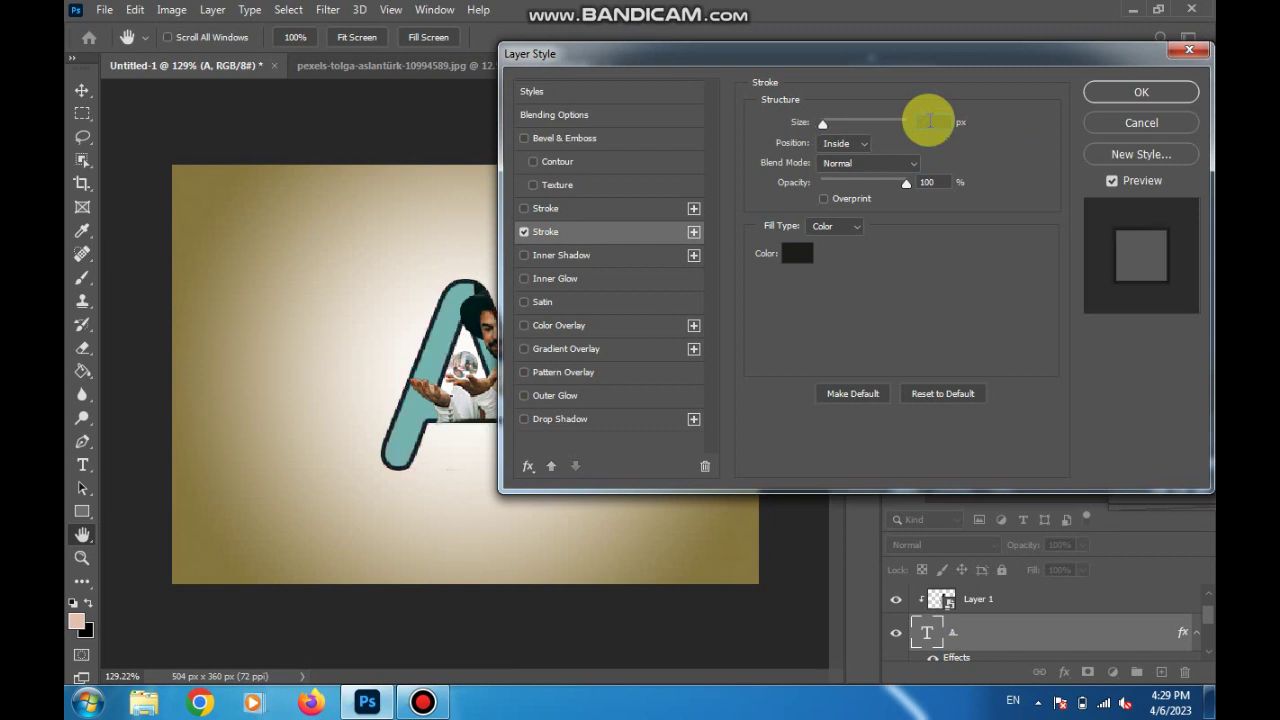
pyautogui.write('2')
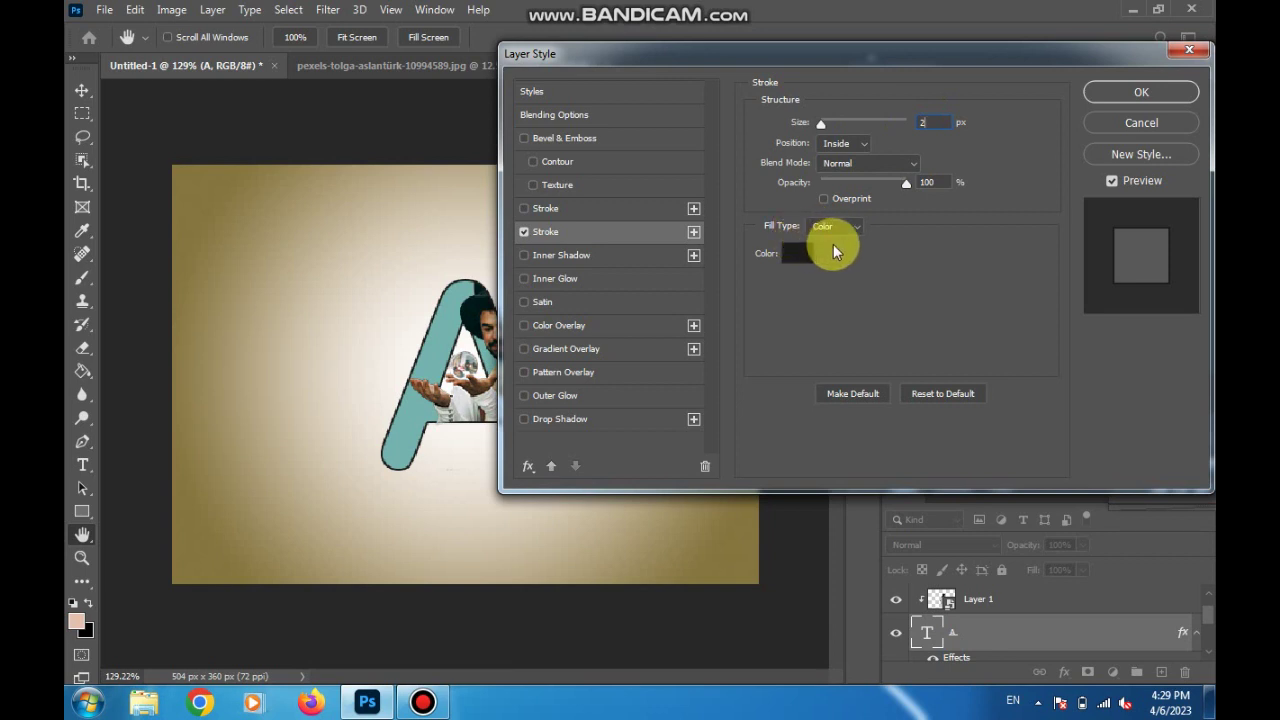
# Step: Turn on Drop Shadow instead of Outer Glow for the A, coloured blue #135ec3
pyautogui.click(588, 402)
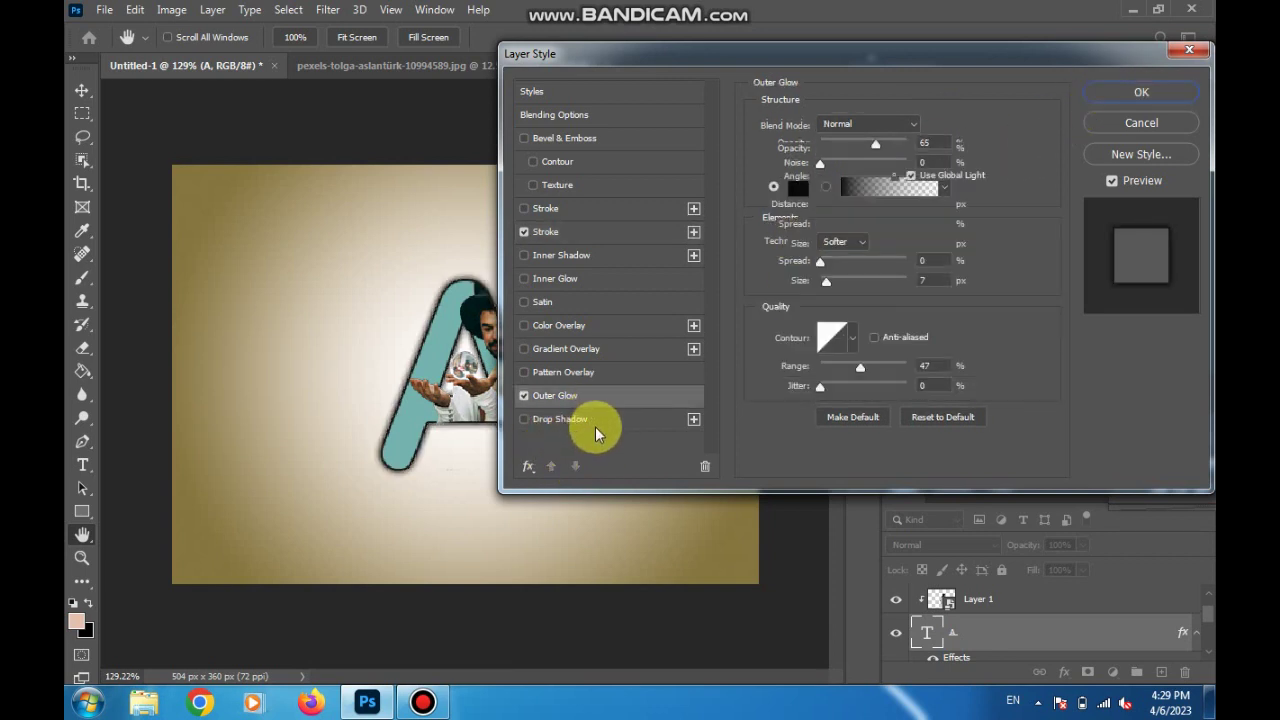
pyautogui.click(595, 426)
pyautogui.click(525, 396)
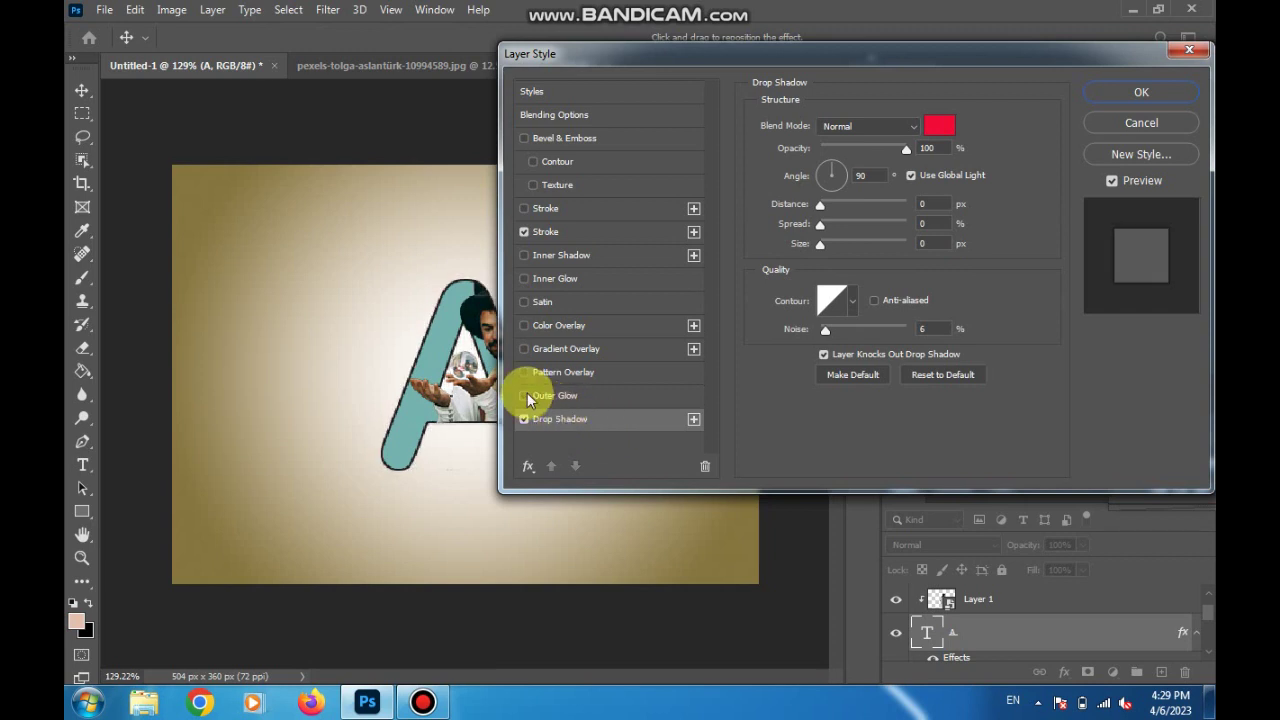
pyautogui.click(935, 127)
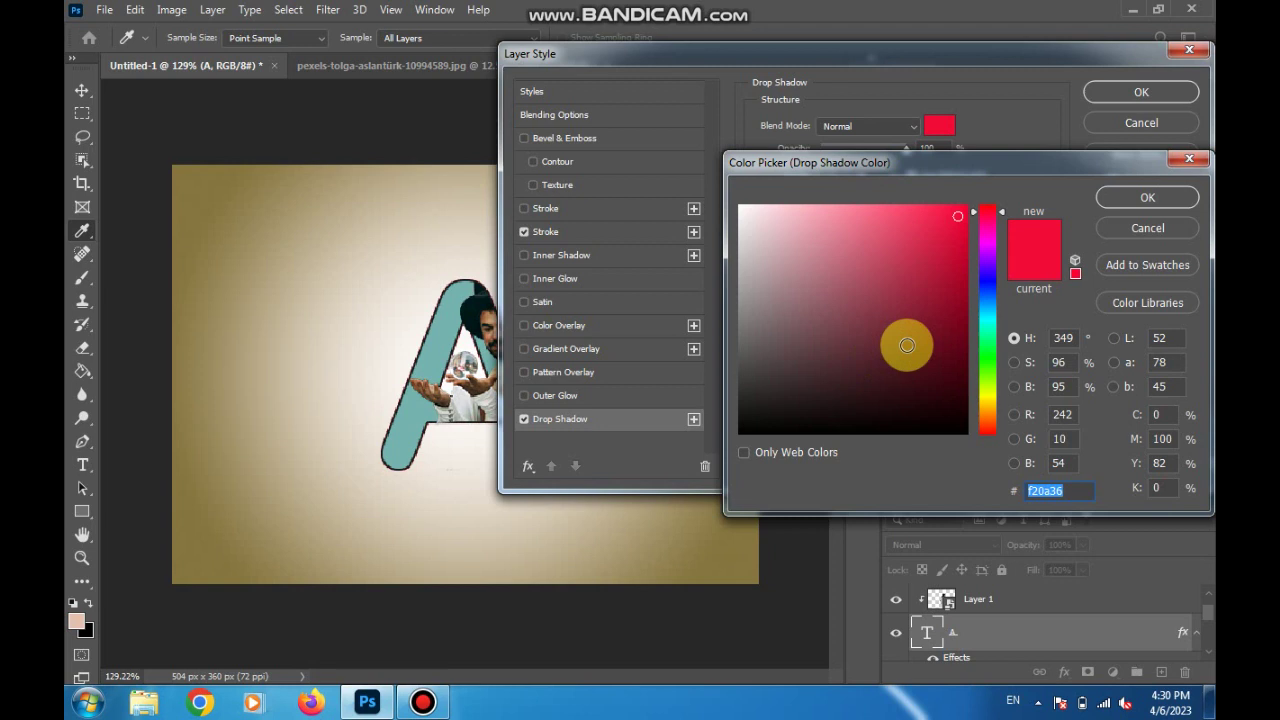
pyautogui.click(989, 298)
pyautogui.click(951, 295)
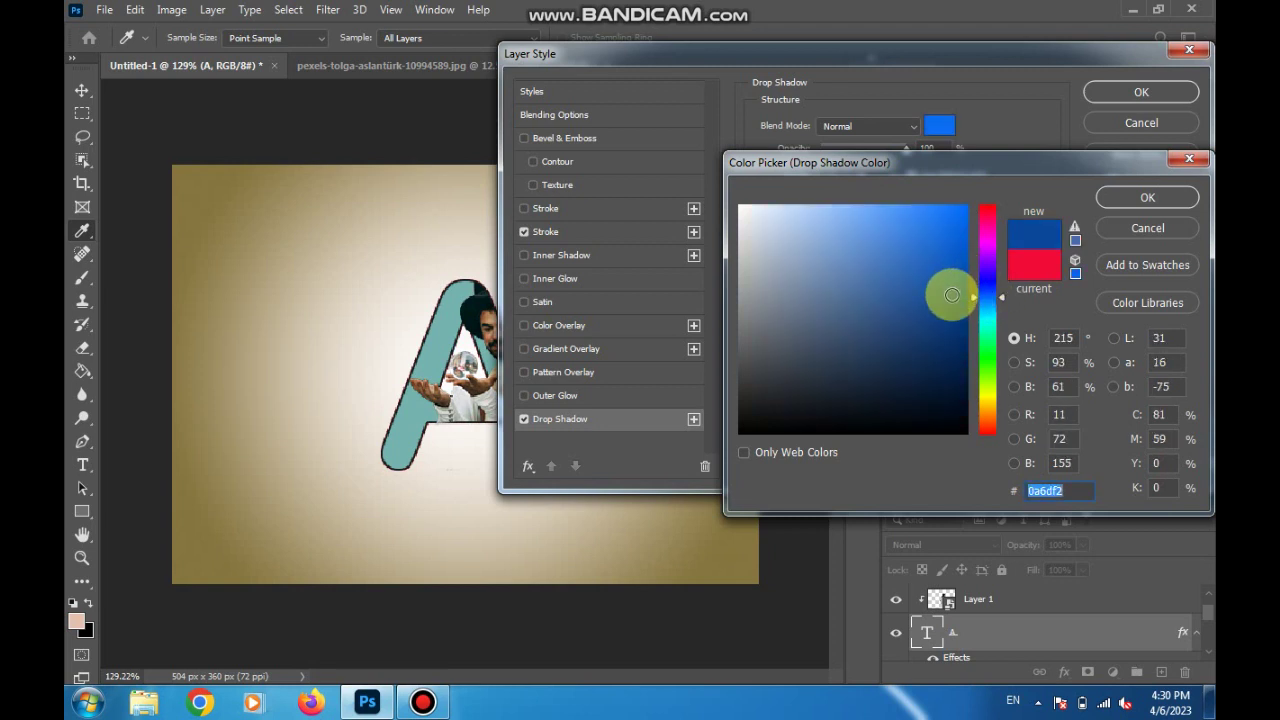
pyautogui.click(945, 259)
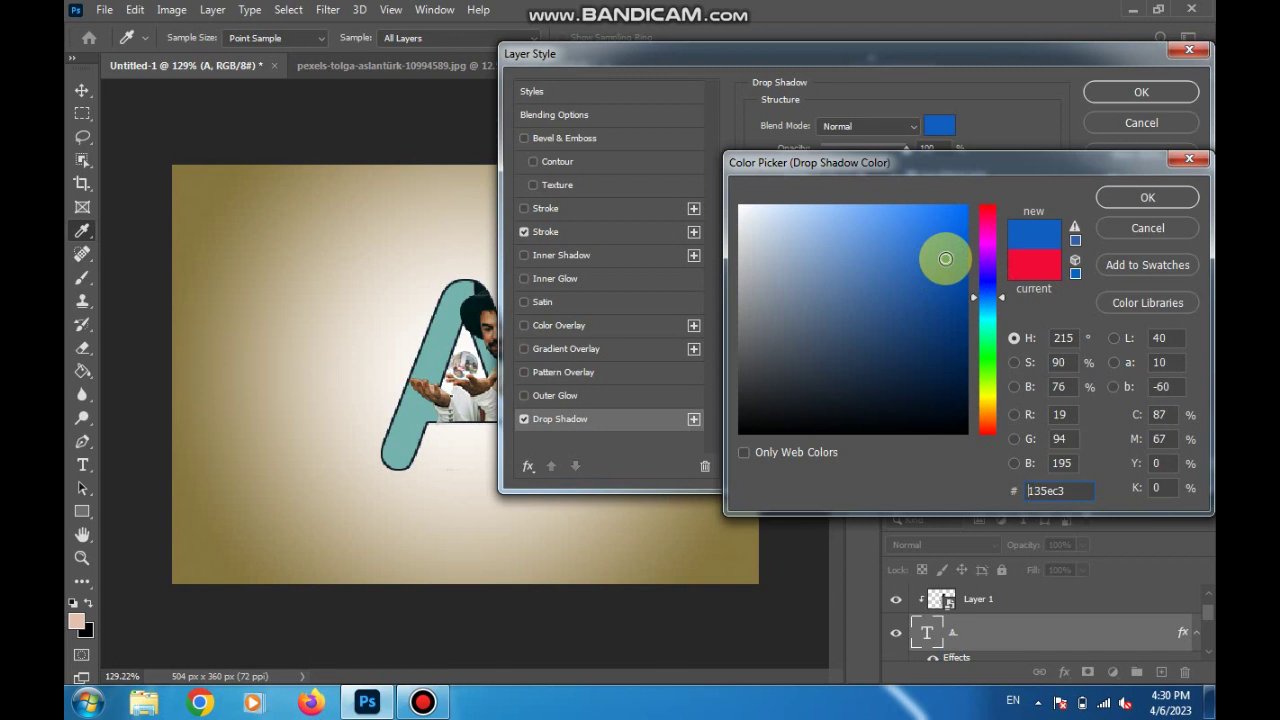
pyautogui.click(1103, 189)
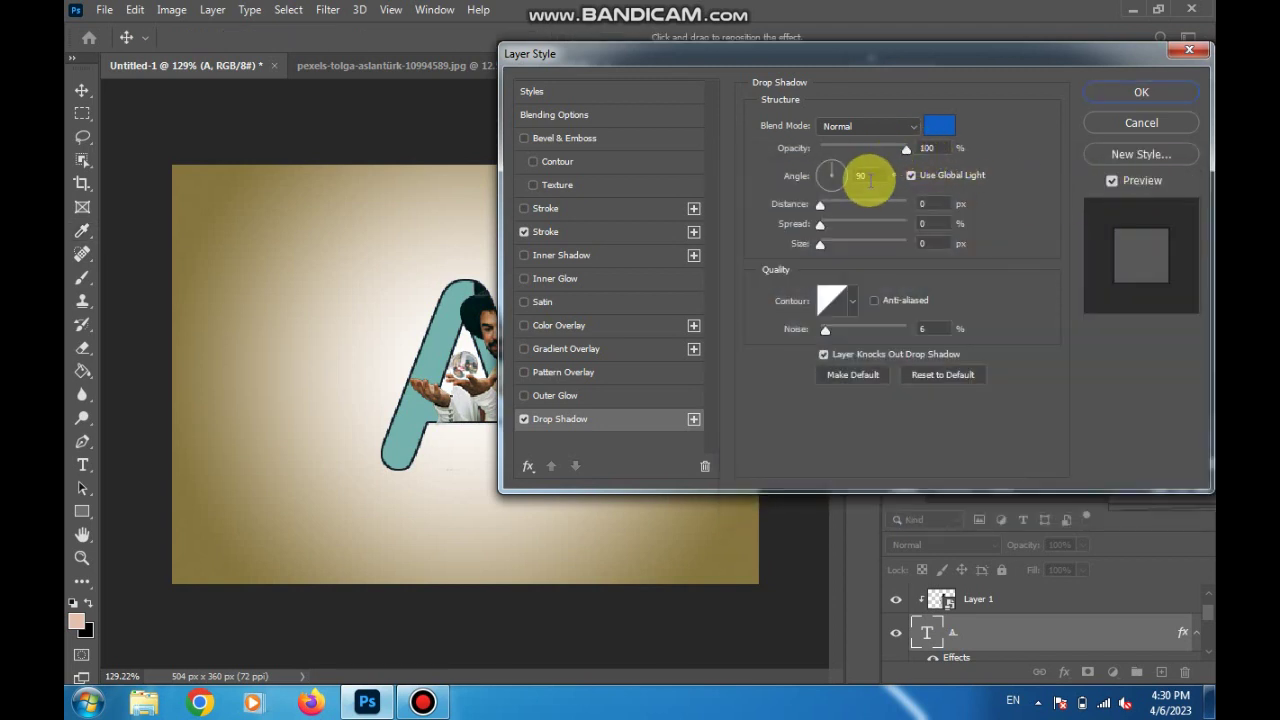
# Step: Set the drop shadow to 2 px distance, 25° angle and a spiky contour preset
pyautogui.moveTo(822, 202); pyautogui.dragTo(823, 202)
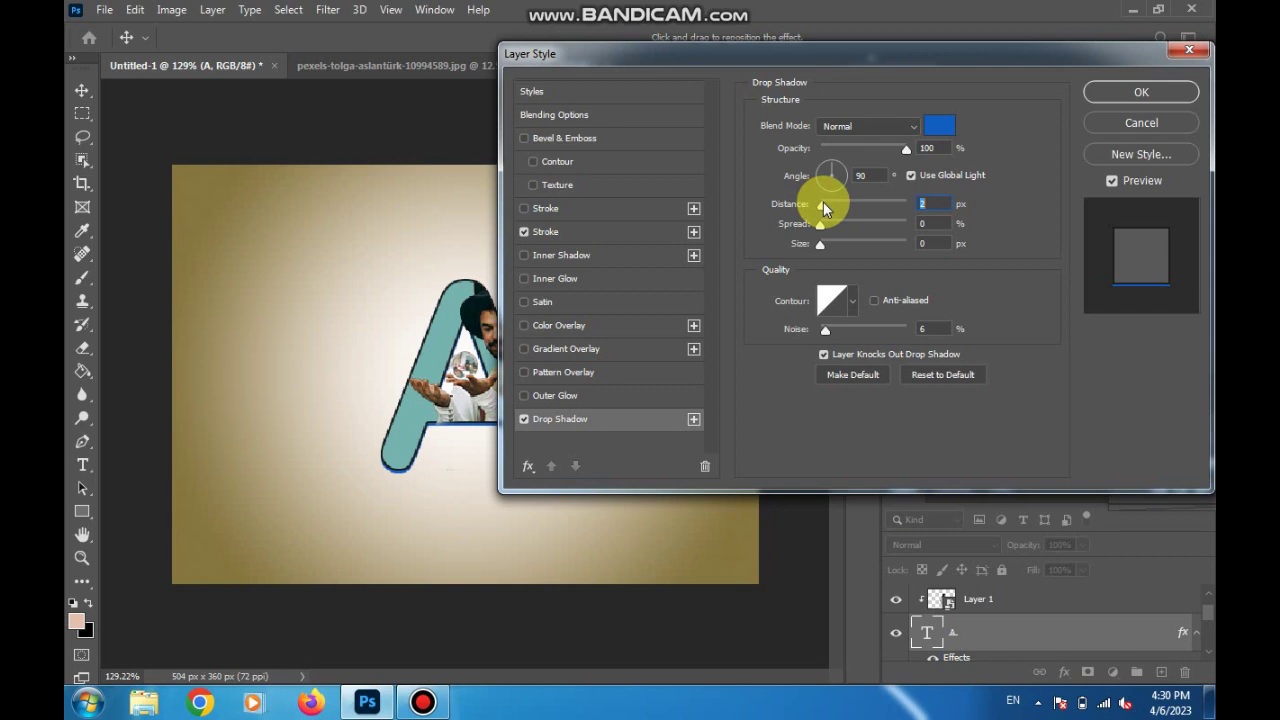
pyautogui.click(842, 172)
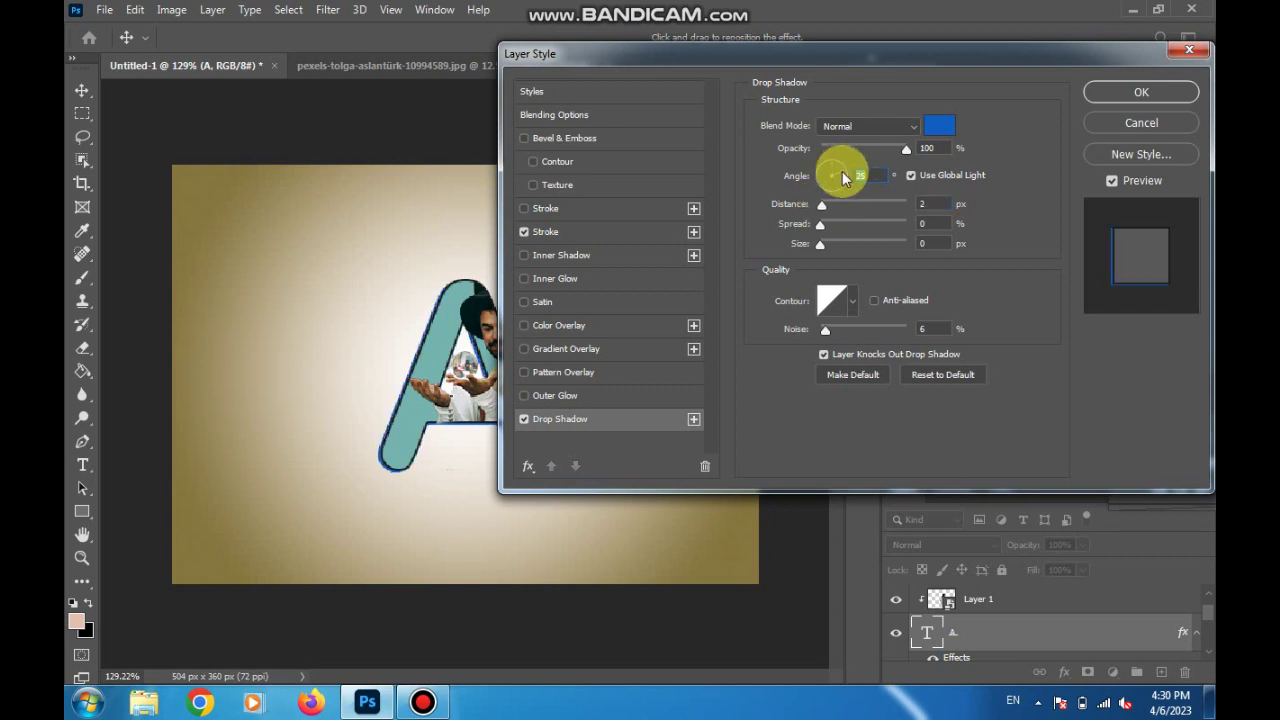
pyautogui.click(851, 300)
pyautogui.click(780, 345)
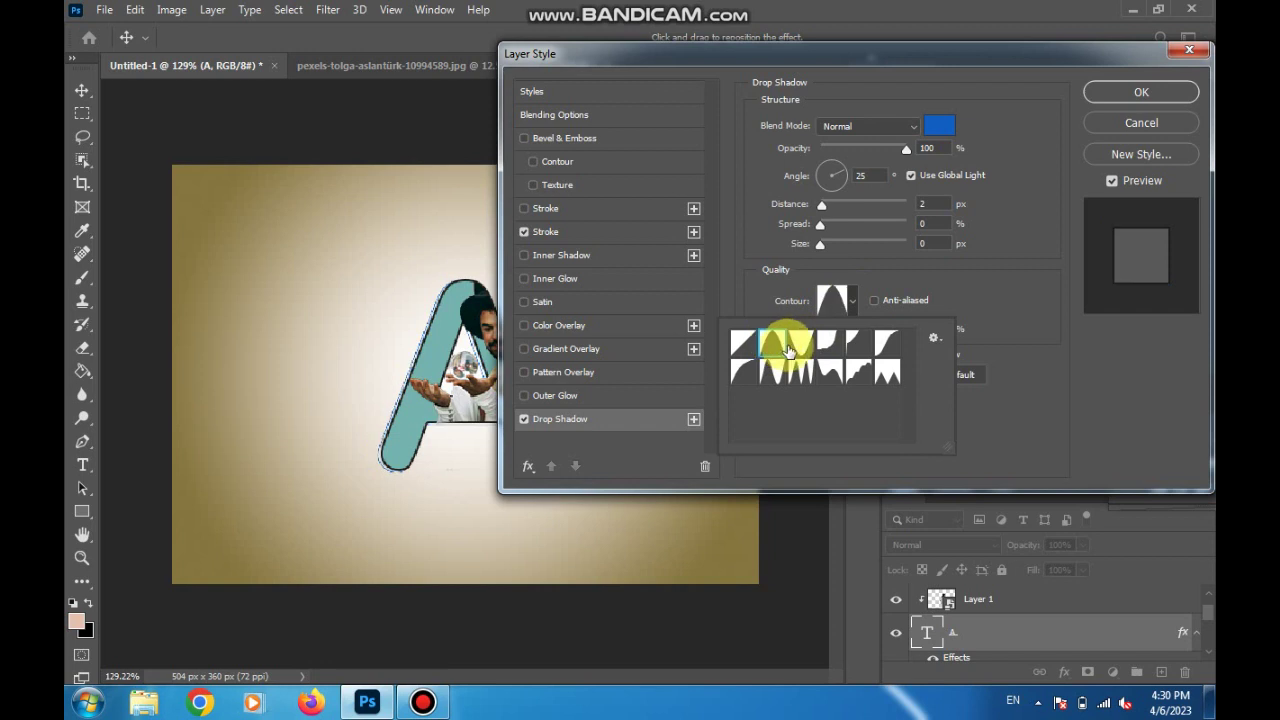
pyautogui.click(803, 375)
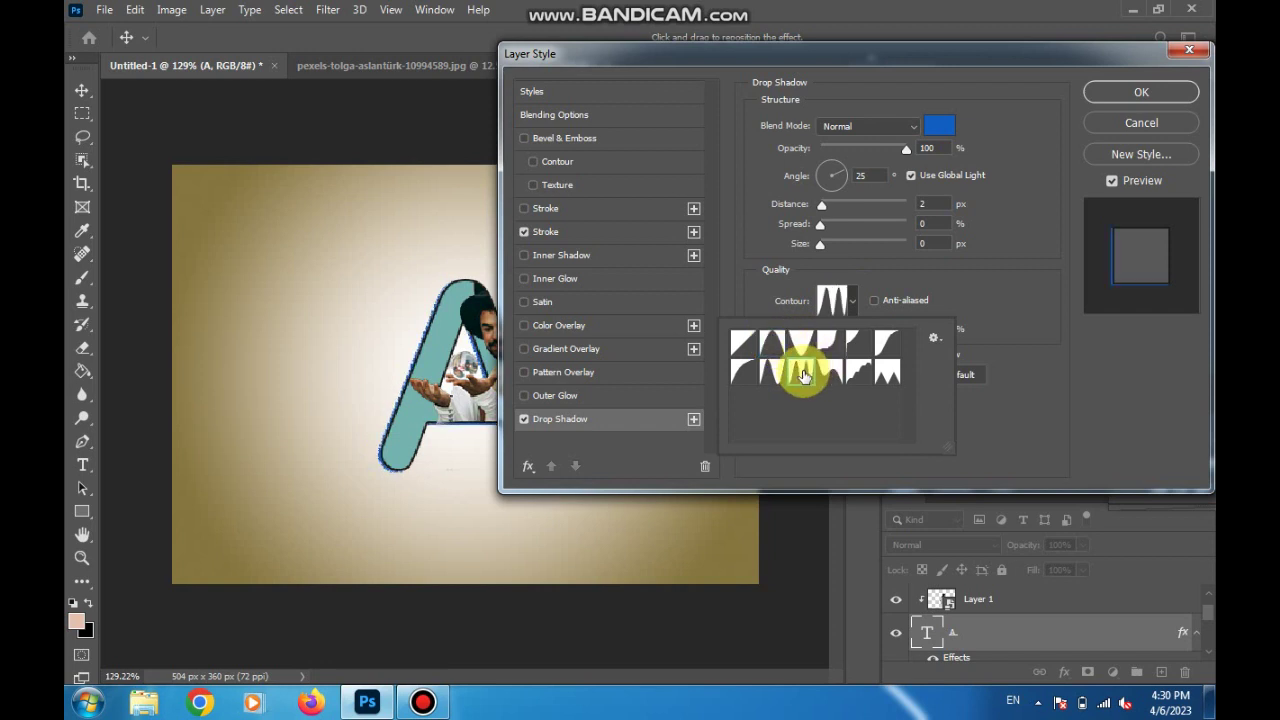